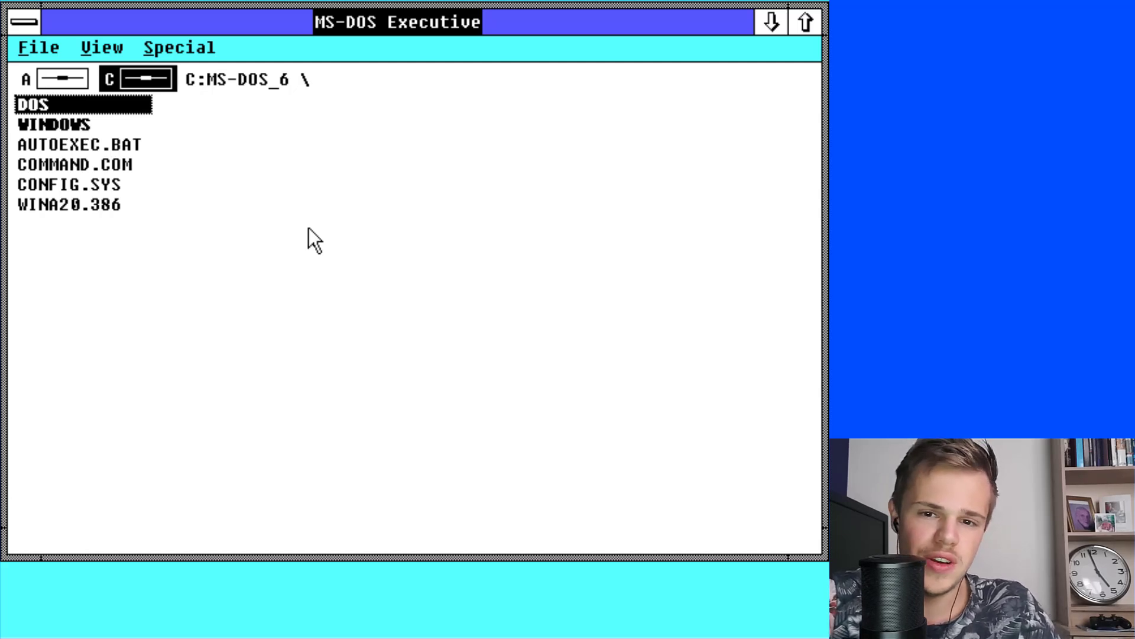
Open the WINDOWS folder and launch CALC.EXE from it.
{"action": "key", "text": "Down"}
{"action": "key", "text": "Down"}
{"action": "key", "text": "Down"}
{"action": "key", "text": "Down"}
{"action": "key", "text": "Down"}
{"action": "key", "text": "Up"}
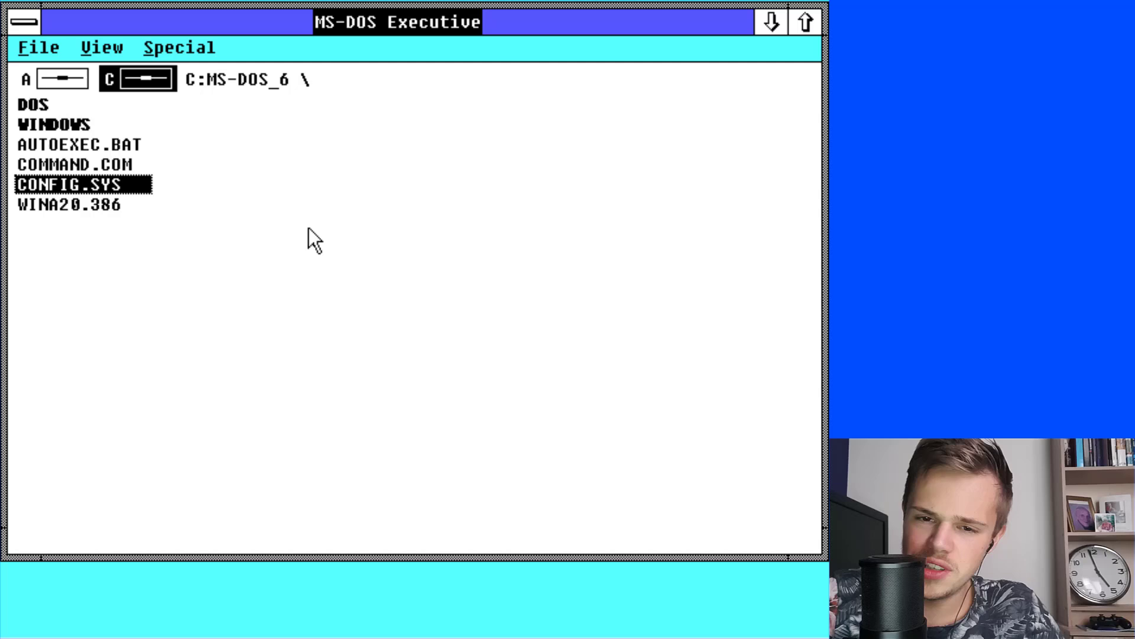
{"action": "key", "text": "Up"}
{"action": "key", "text": "Up"}
{"action": "key", "text": "Up"}
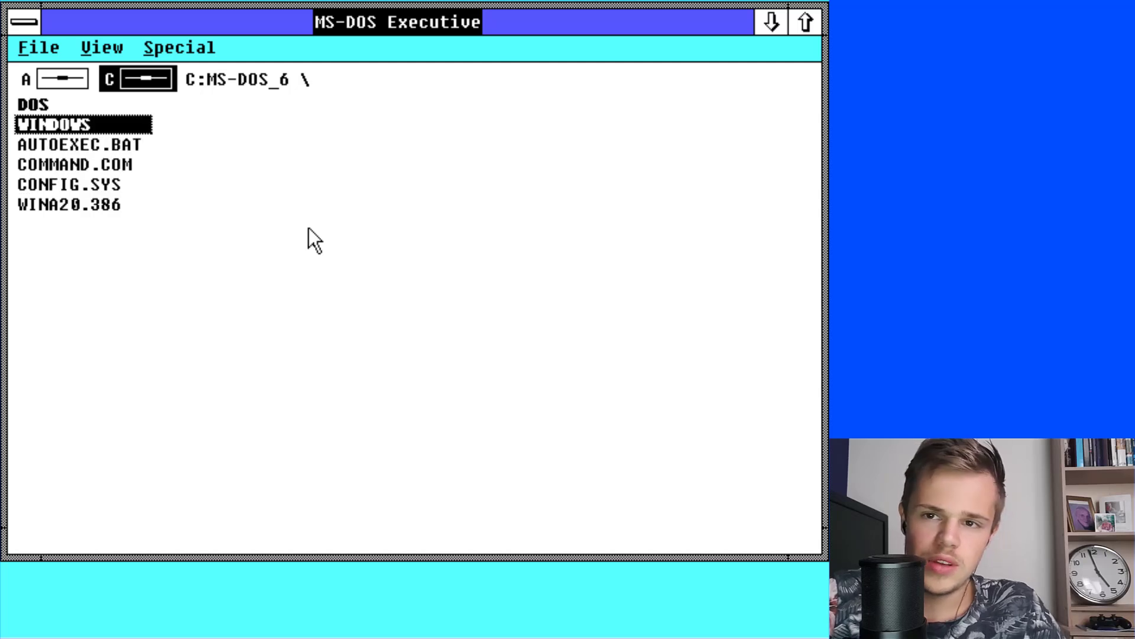
{"action": "key", "text": "Down"}
{"action": "key", "text": "Up"}
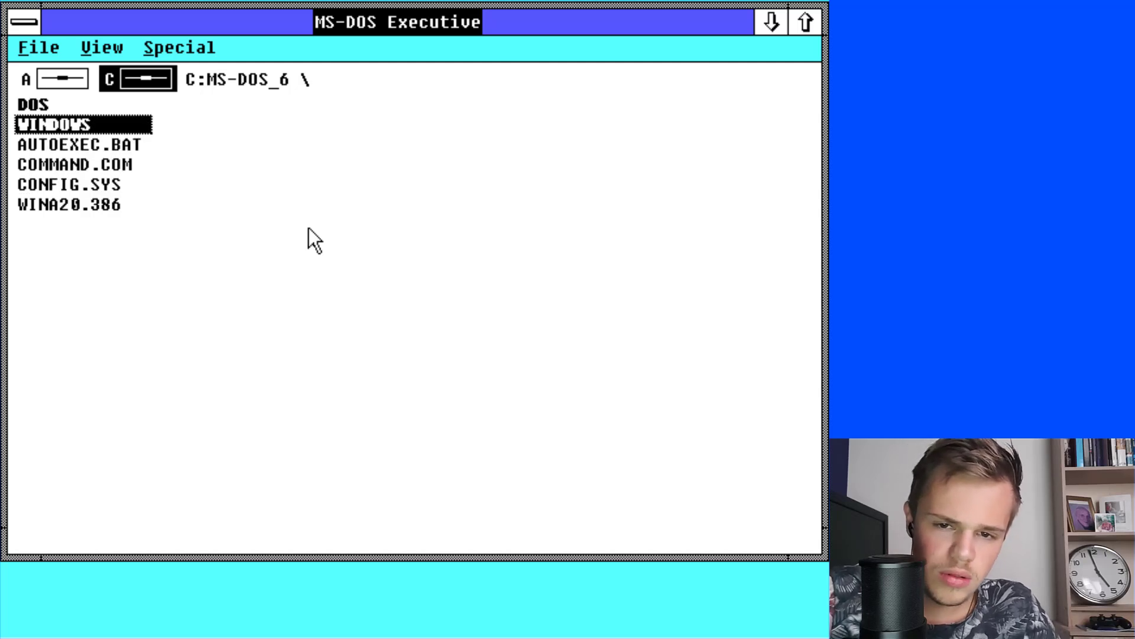
{"action": "key", "text": "Return"}
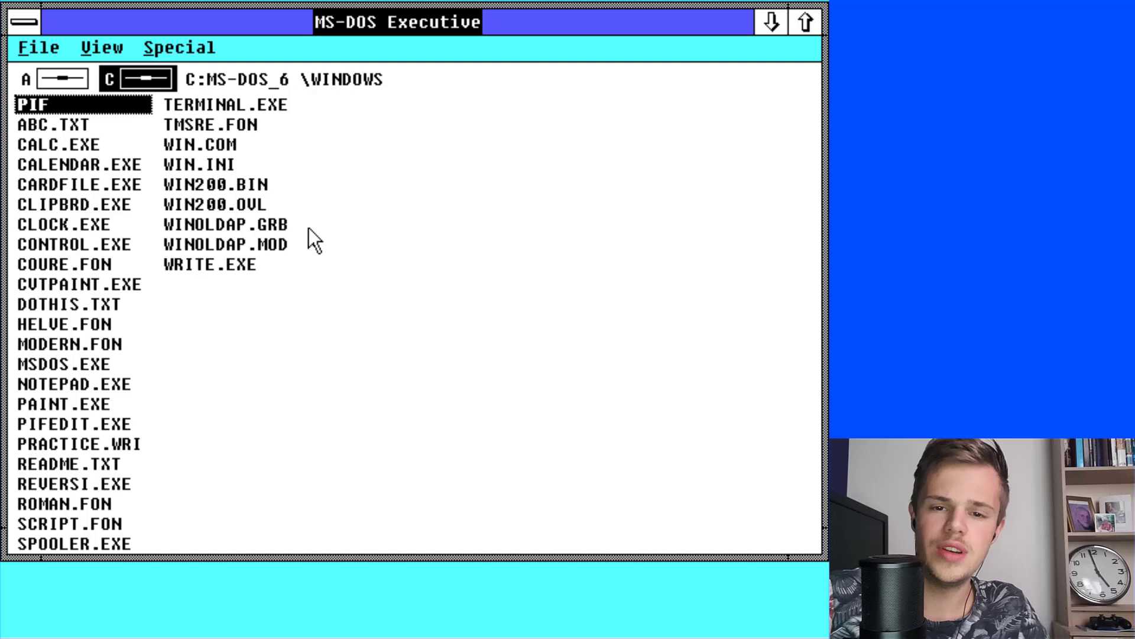
{"action": "key", "text": "Down"}
{"action": "key", "text": "Down"}
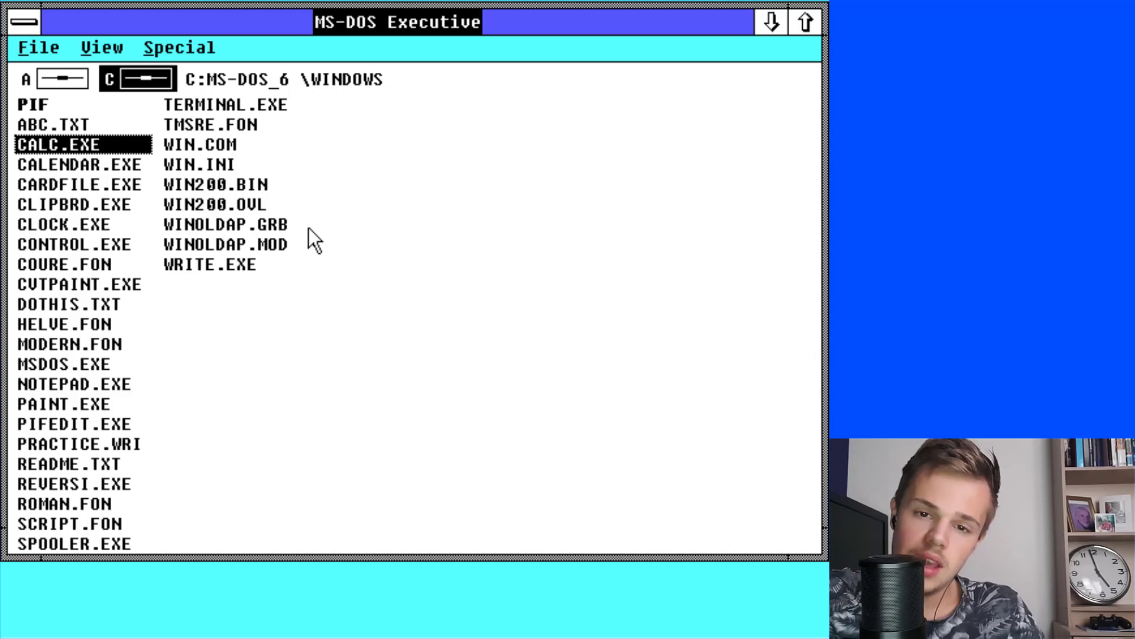
{"action": "key", "text": "Return"}
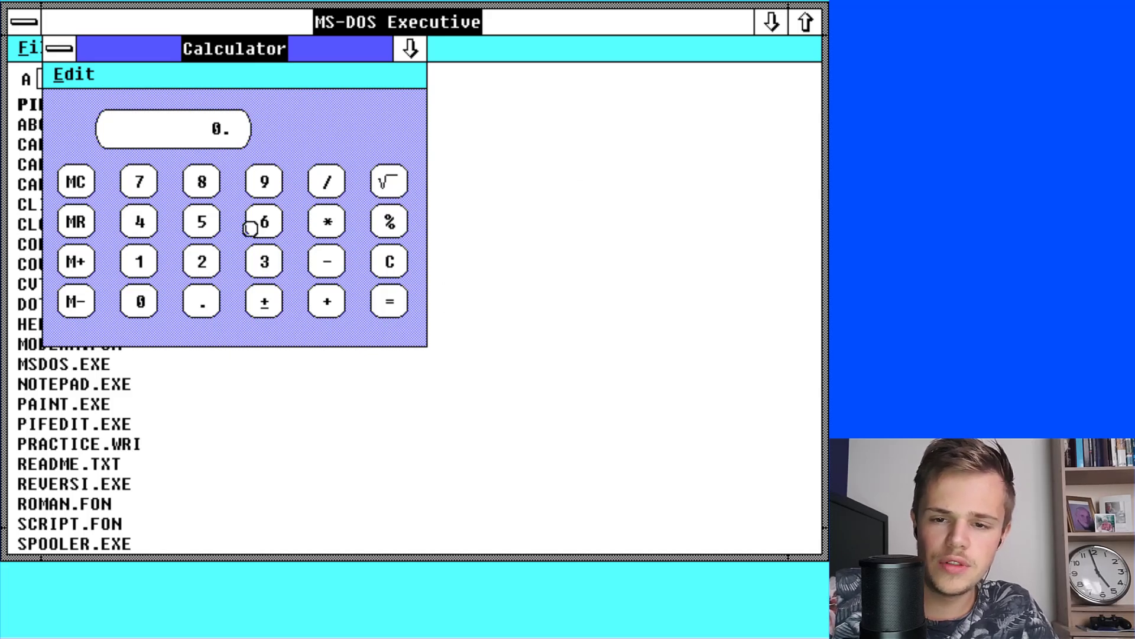
Enter 486 on the Calculator, then minimize it to an icon.
{"action": "left_click", "coordinate": [188, 231]}
{"action": "type", "text": "48"}
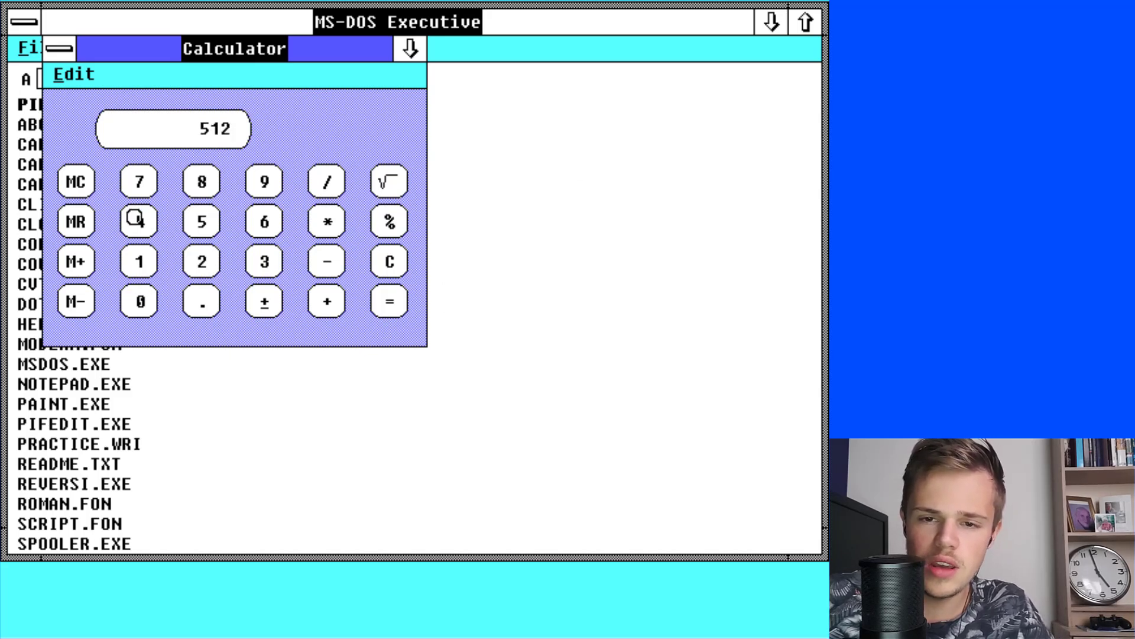
{"action": "type", "text": "6."}
{"action": "left_click", "coordinate": [55, 49]}
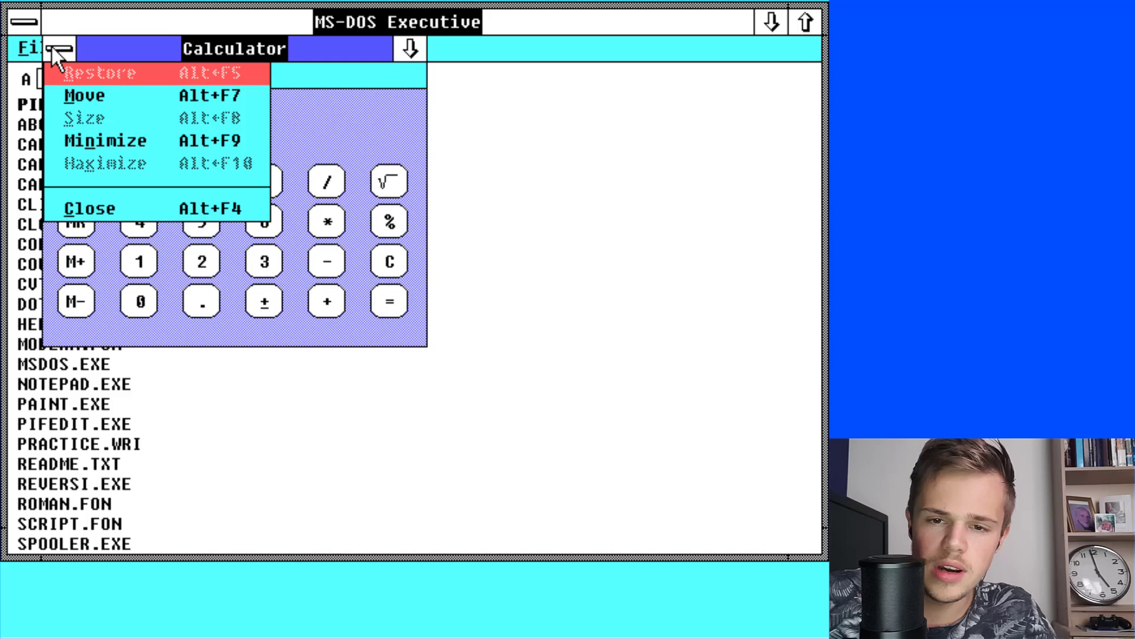
{"action": "left_click", "coordinate": [140, 140]}
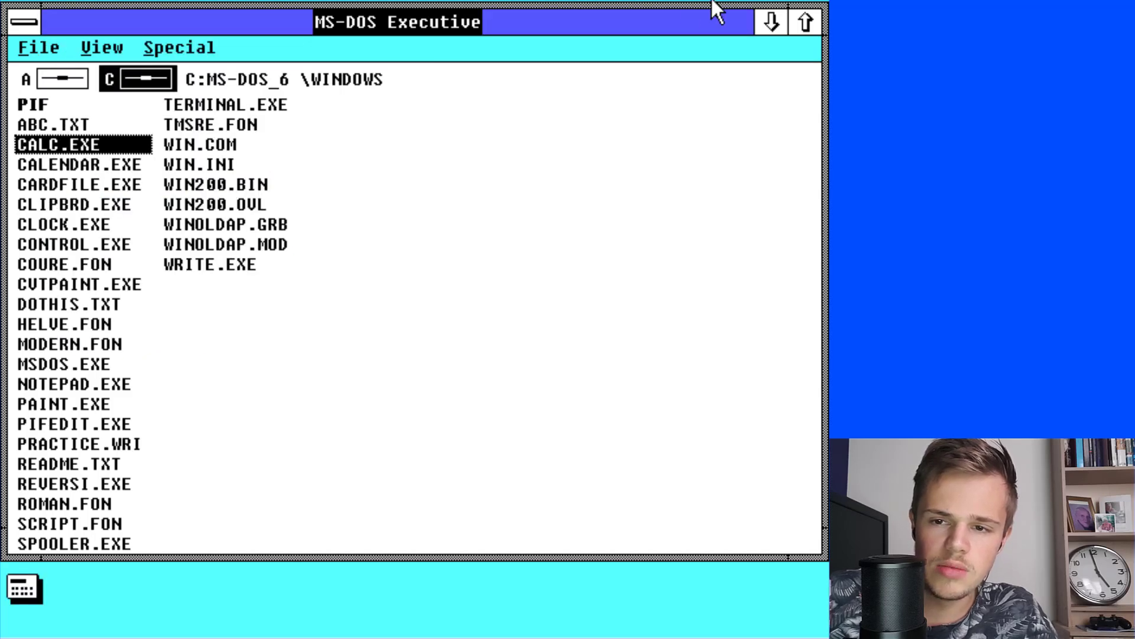
Launch Calendar, enter the noon appointment 'Walking with the dog', and save it as 'Windows 2.0 test'.
{"action": "double_click", "coordinate": [116, 165]}
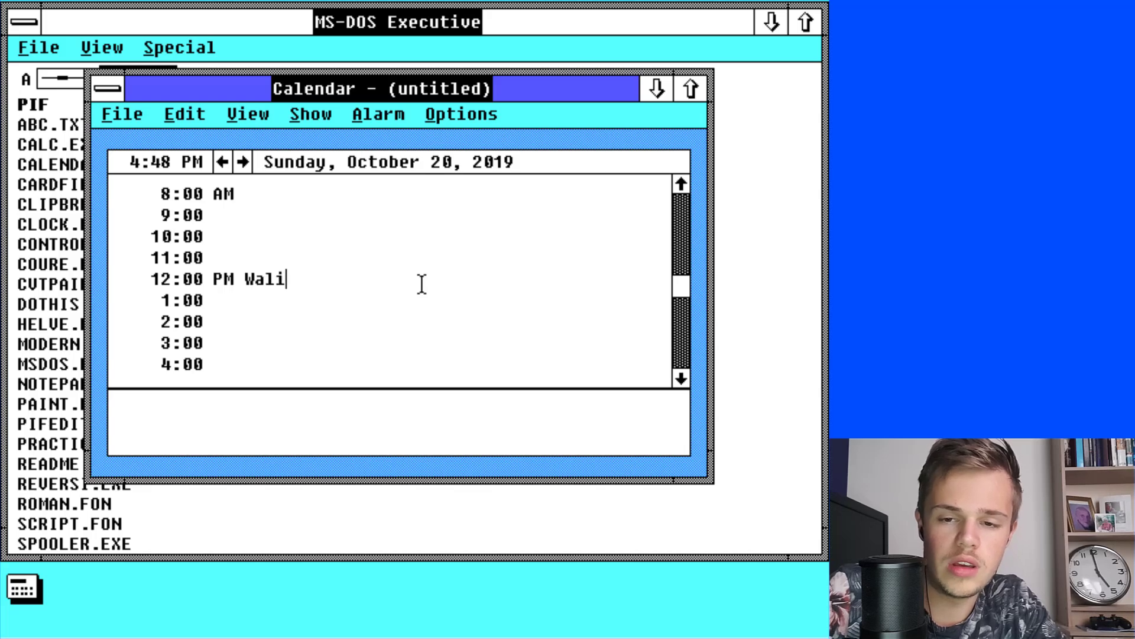
{"action": "type", "text": "king with the "}
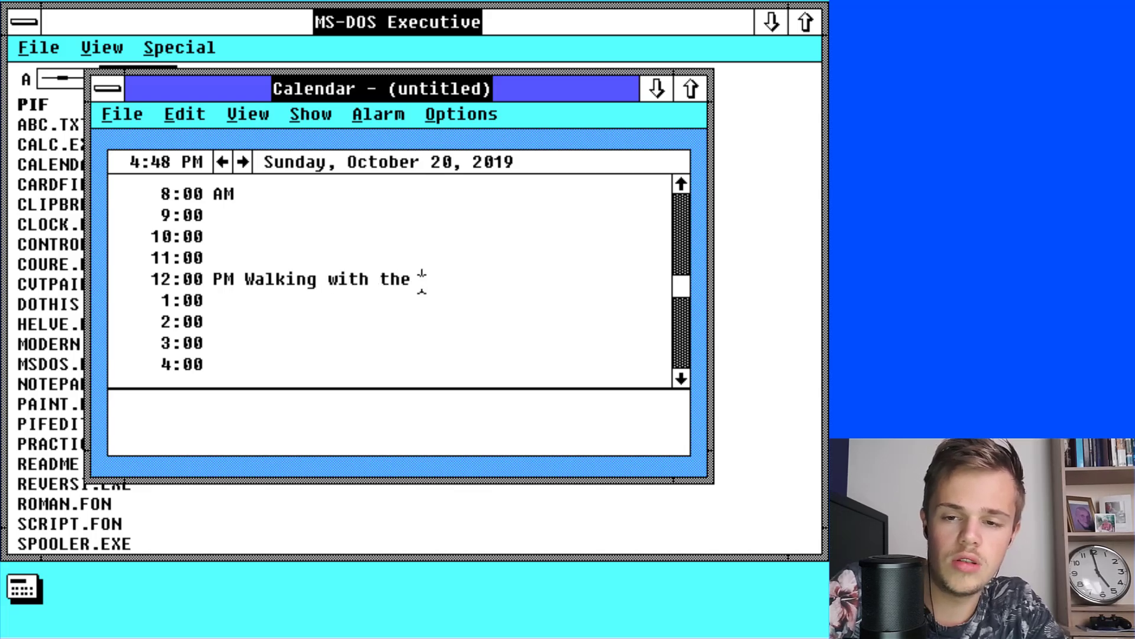
{"action": "type", "text": "dog"}
{"action": "left_click", "coordinate": [121, 114]}
{"action": "left_click", "coordinate": [152, 206]}
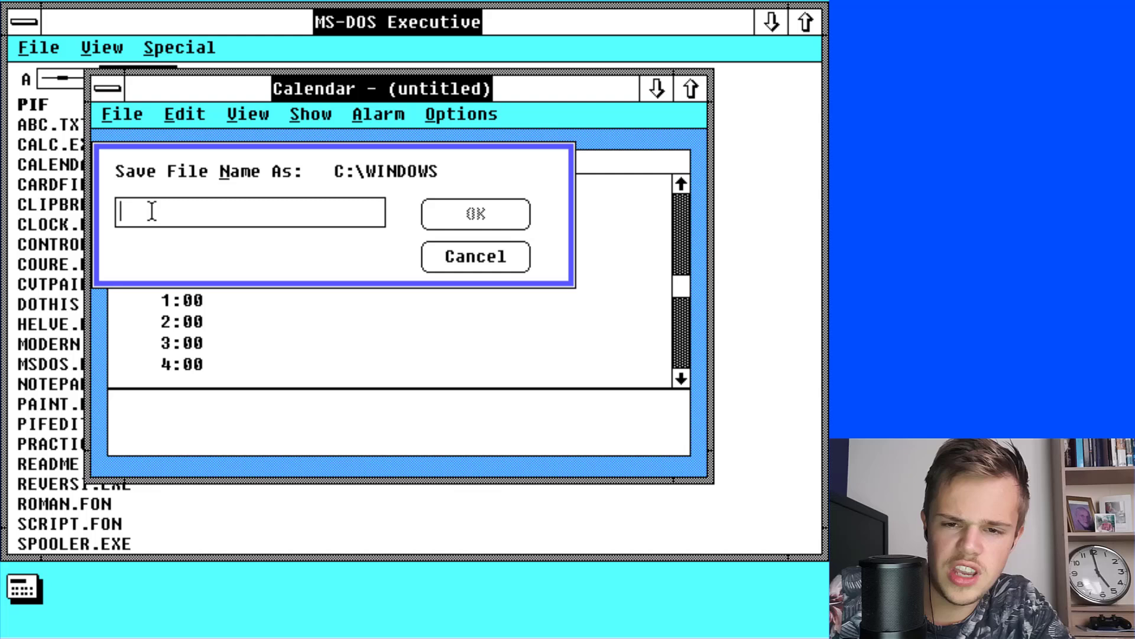
{"action": "type", "text": "Windows 2.0 test"}
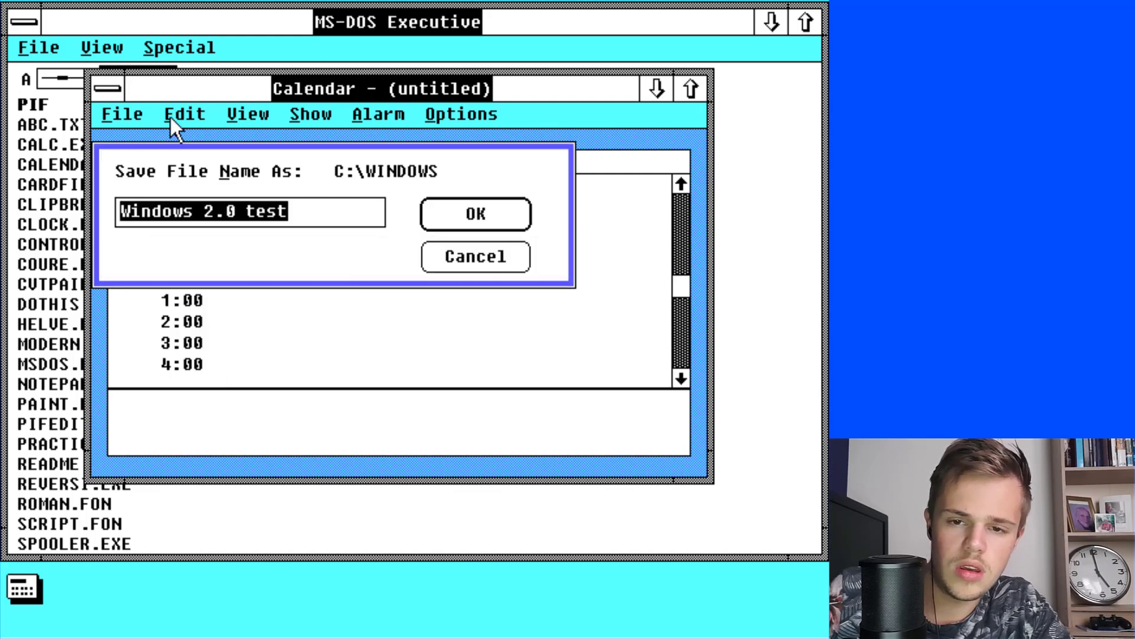
{"action": "left_click_drag", "start_coordinate": [331, 211], "coordinate": [184, 210]}
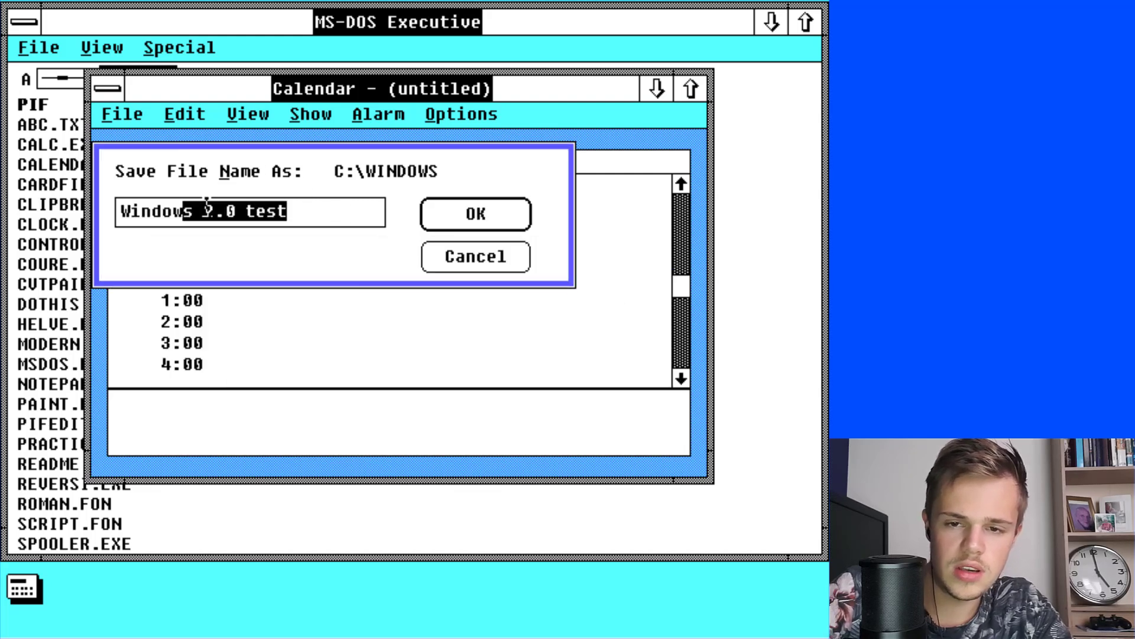
{"action": "left_click", "coordinate": [183, 210]}
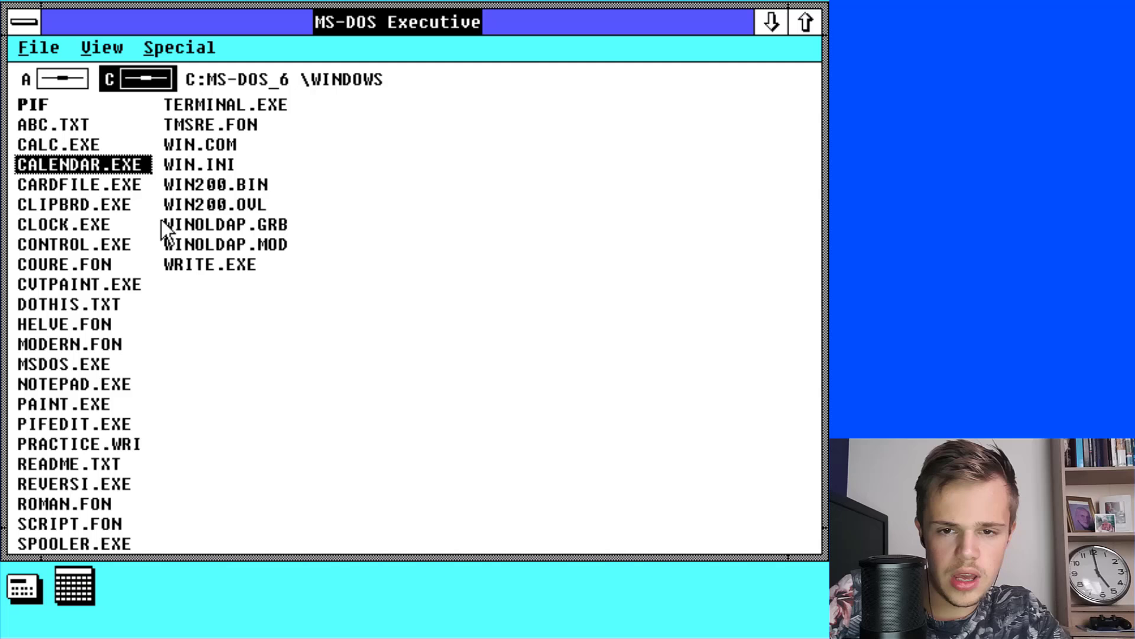
Launch CLOCK.EXE and minimize it, then start CONTROL.EXE.
{"action": "key", "text": "Down"}
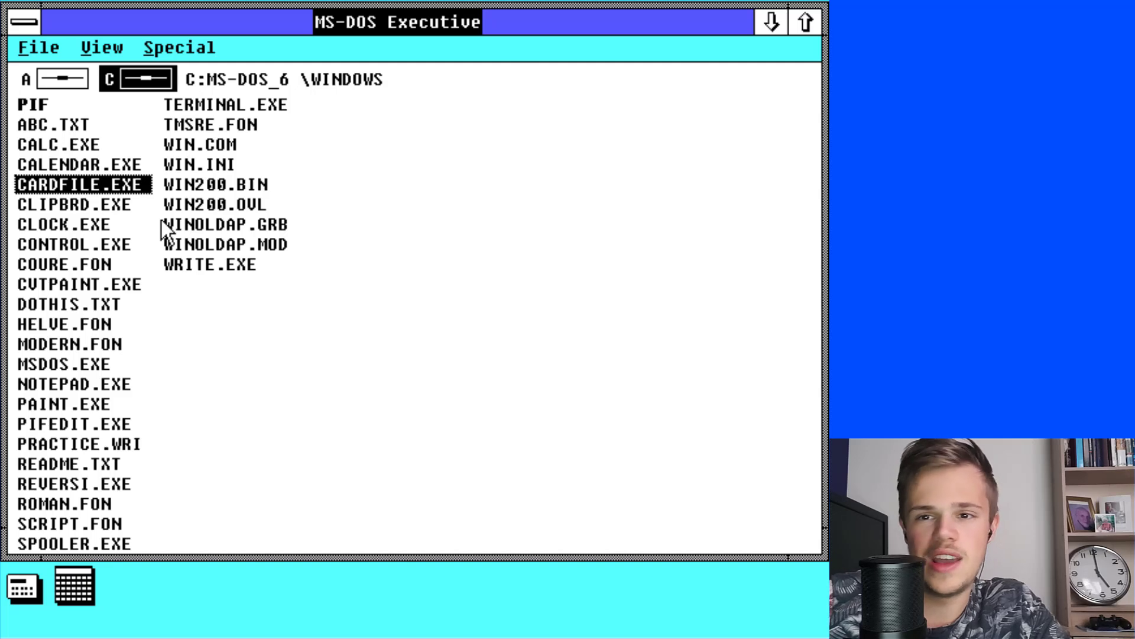
{"action": "key", "text": "Down"}
{"action": "key", "text": "Down"}
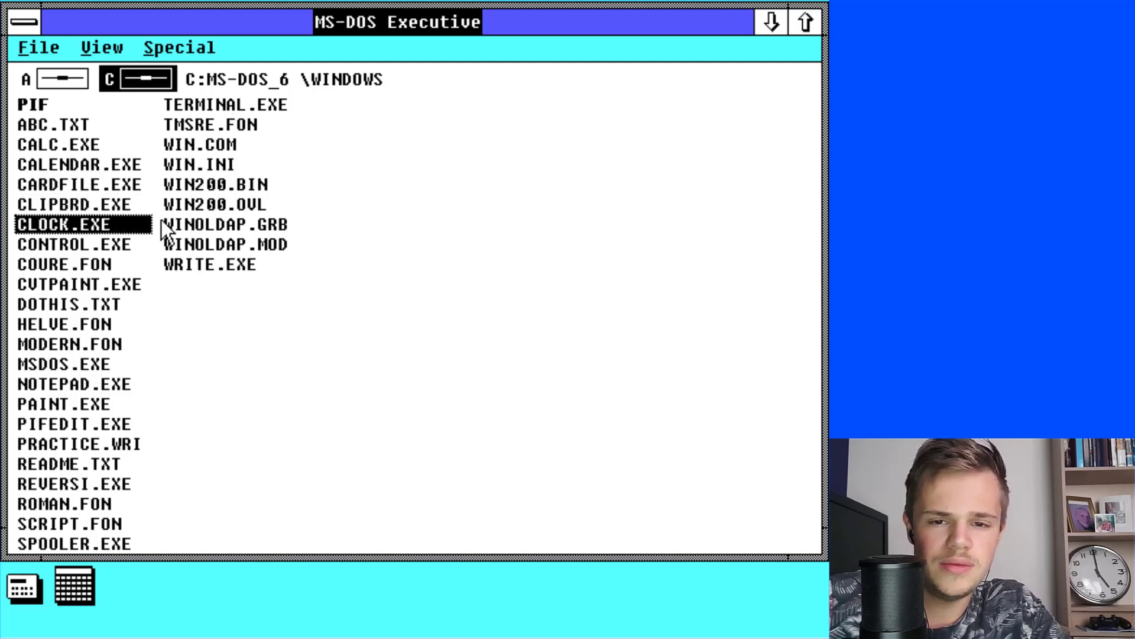
{"action": "key", "text": "Return"}
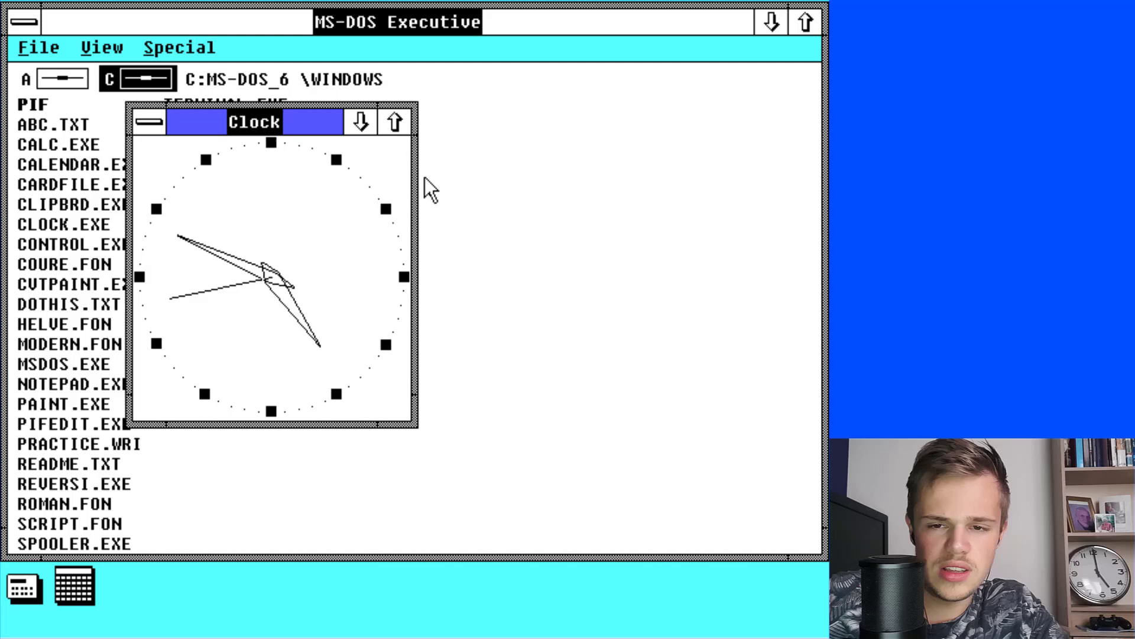
{"action": "left_click", "coordinate": [362, 118]}
{"action": "key", "text": "Down"}
{"action": "key", "text": "Return"}
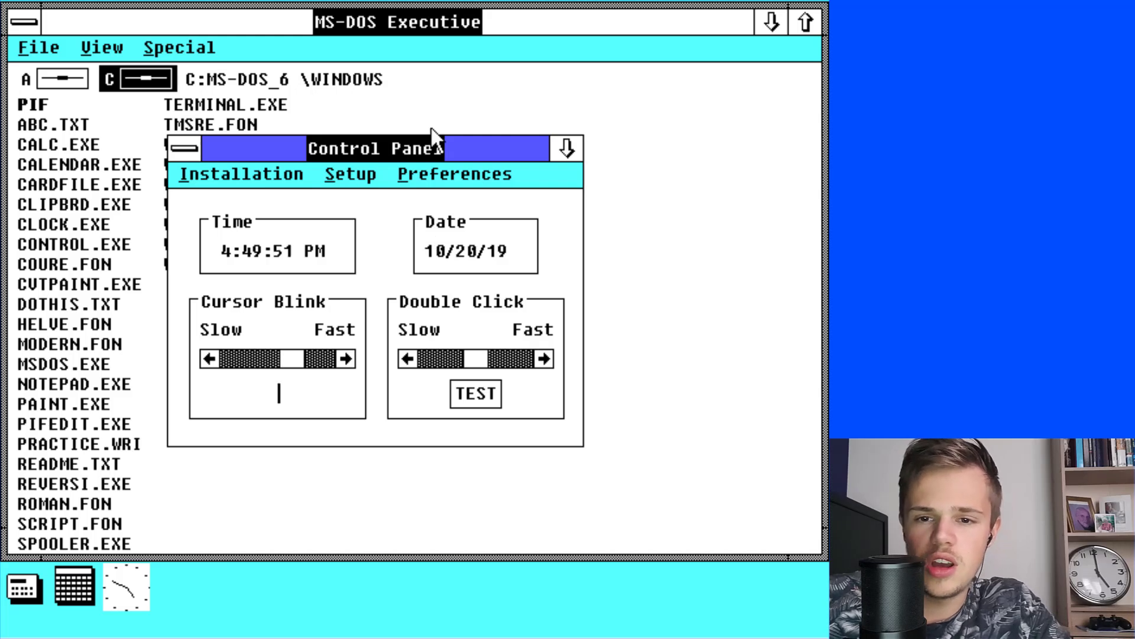
Look at Control Panel's Add Font dialog, then minimize Control Panel to an icon.
{"action": "left_click_drag", "start_coordinate": [431, 140], "coordinate": [427, 140]}
{"action": "left_click", "coordinate": [269, 173]}
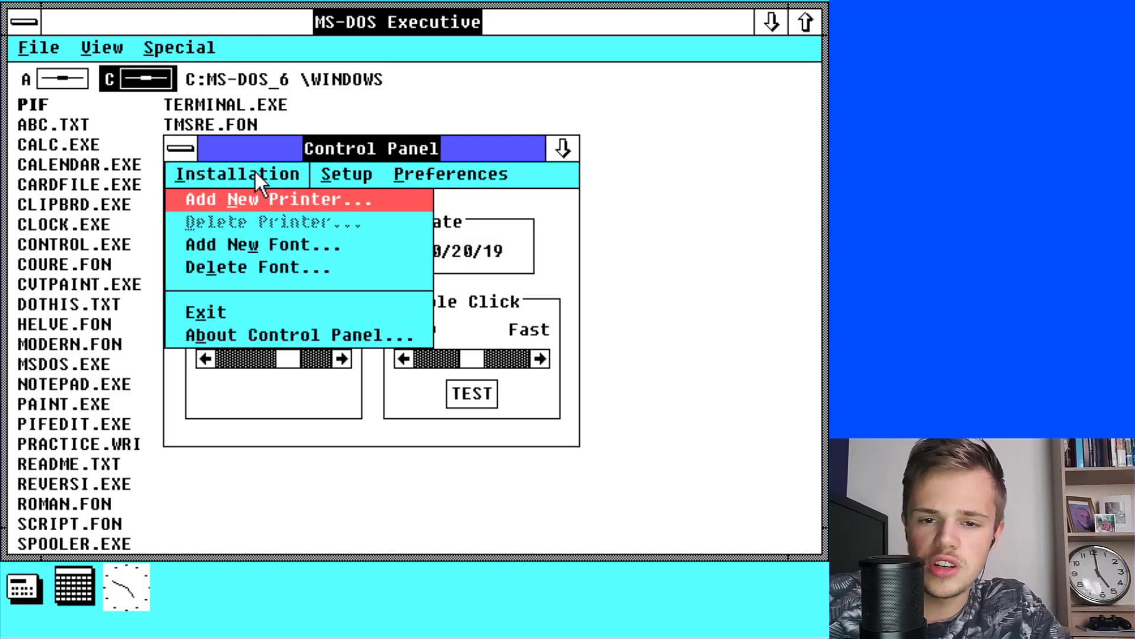
{"action": "left_click", "coordinate": [389, 239]}
{"action": "left_click", "coordinate": [505, 409]}
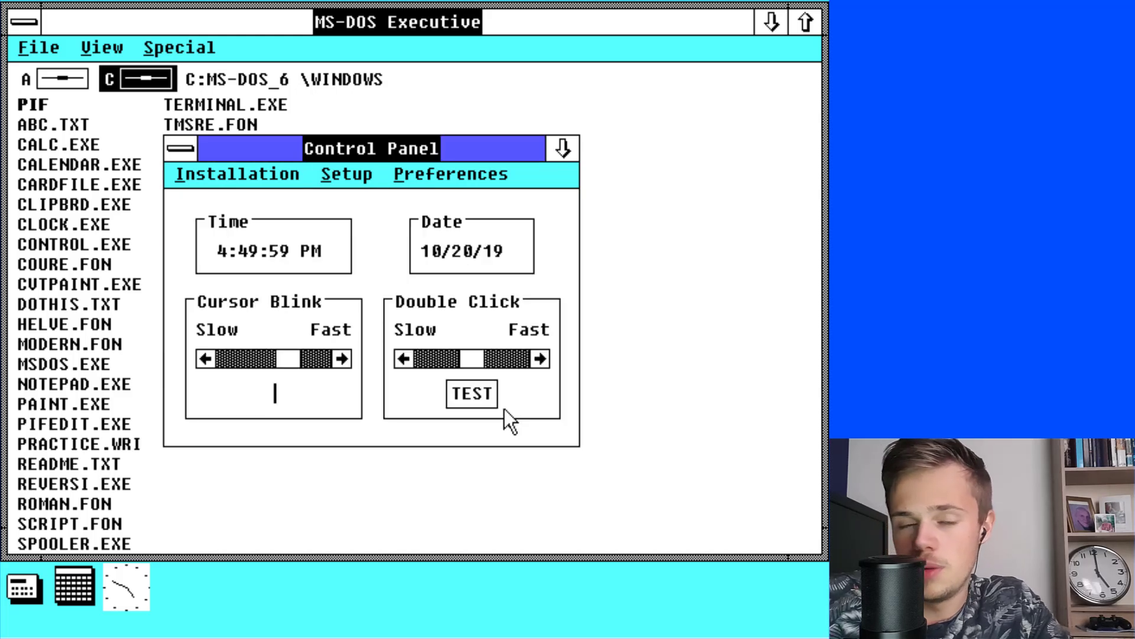
{"action": "mouse_move", "coordinate": [293, 359]}
{"action": "left_mouse_down"}
{"action": "mouse_move", "coordinate": [229, 358]}
{"action": "mouse_move", "coordinate": [296, 358]}
{"action": "left_mouse_up"}
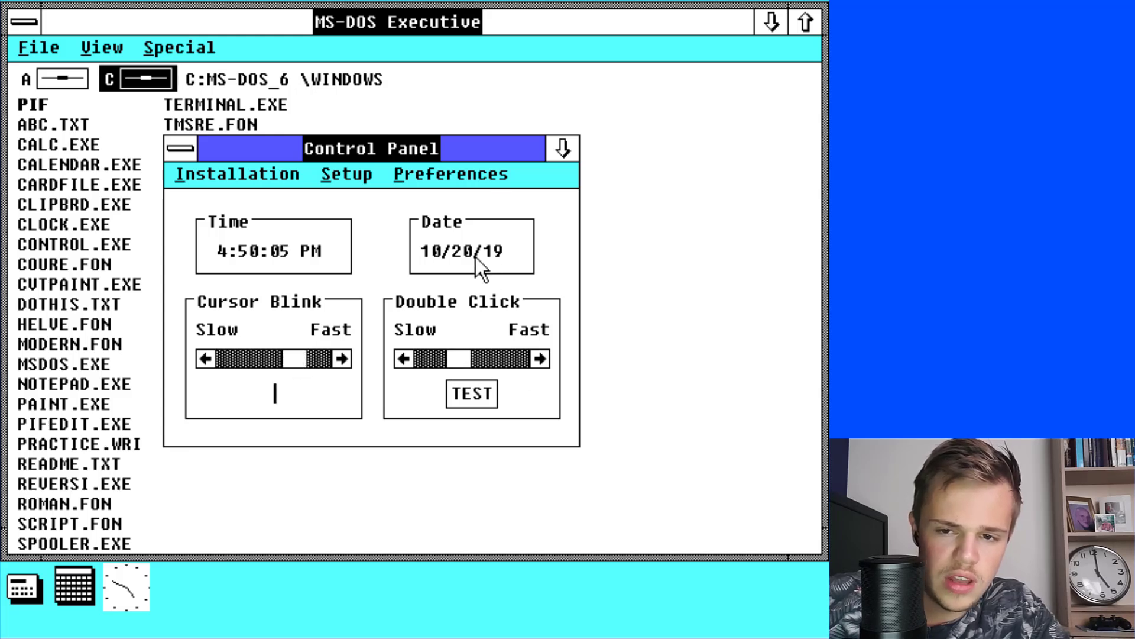
{"action": "left_click", "coordinate": [562, 148]}
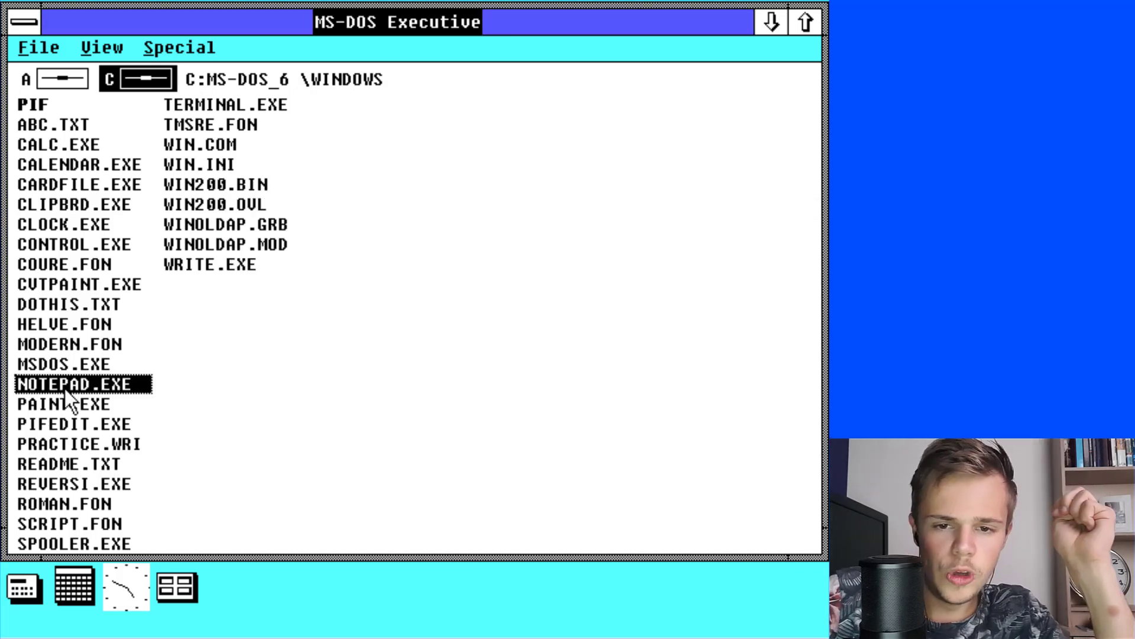
Write 'Just to write things' in a new Notepad and minimize it.
{"action": "double_click", "coordinate": [65, 384]}
{"action": "type", "text": "Ju"}
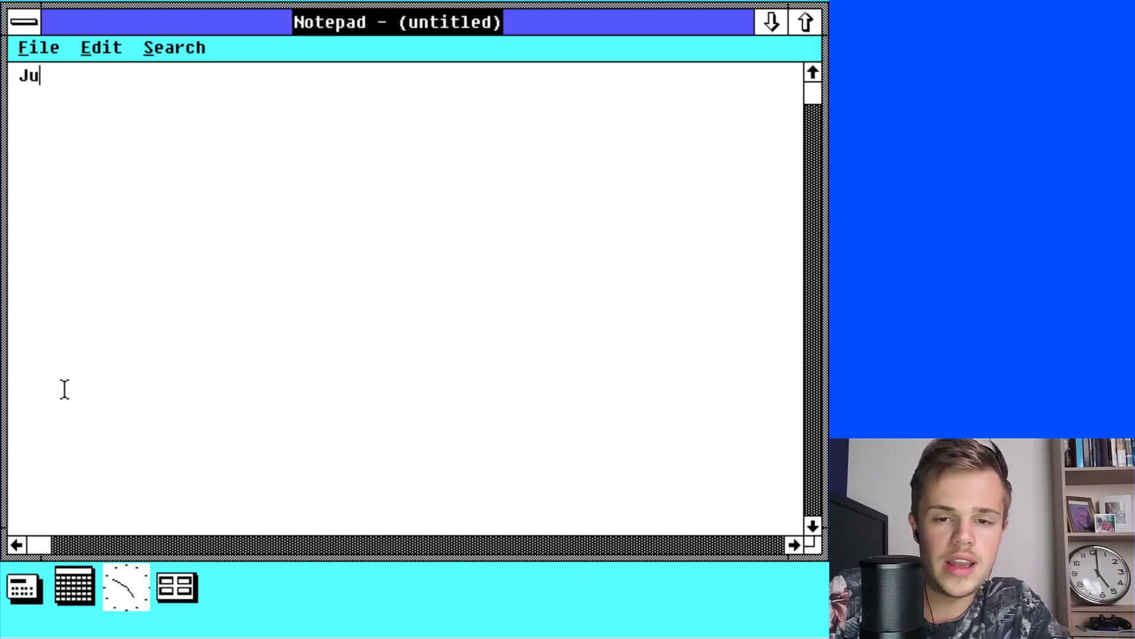
{"action": "type", "text": "st to w"}
{"action": "type", "text": "rite "}
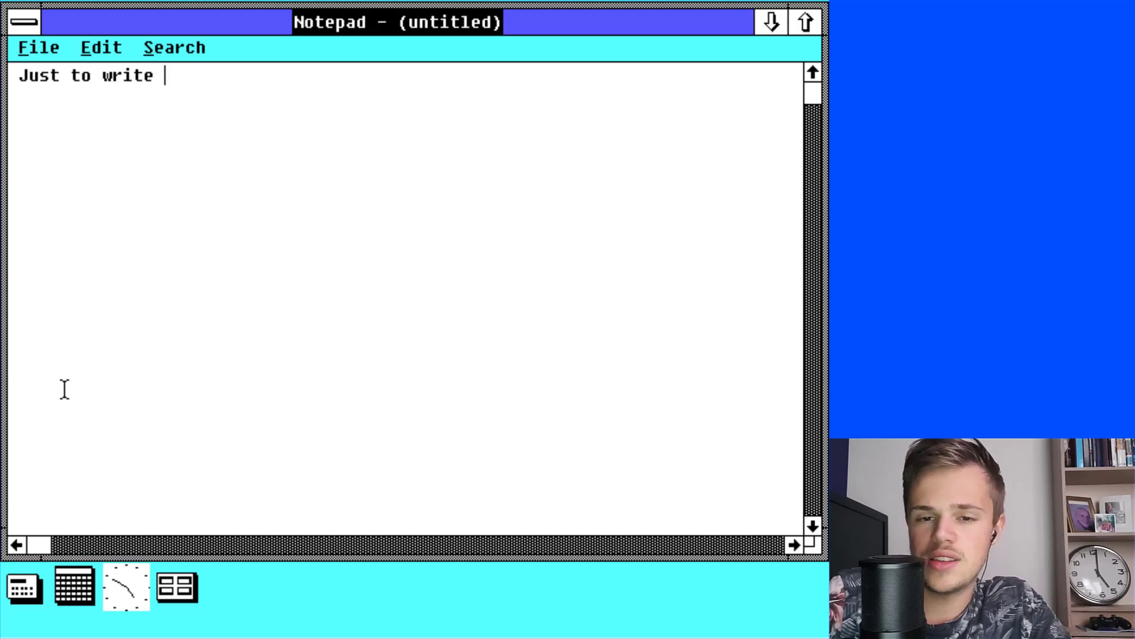
{"action": "type", "text": "things"}
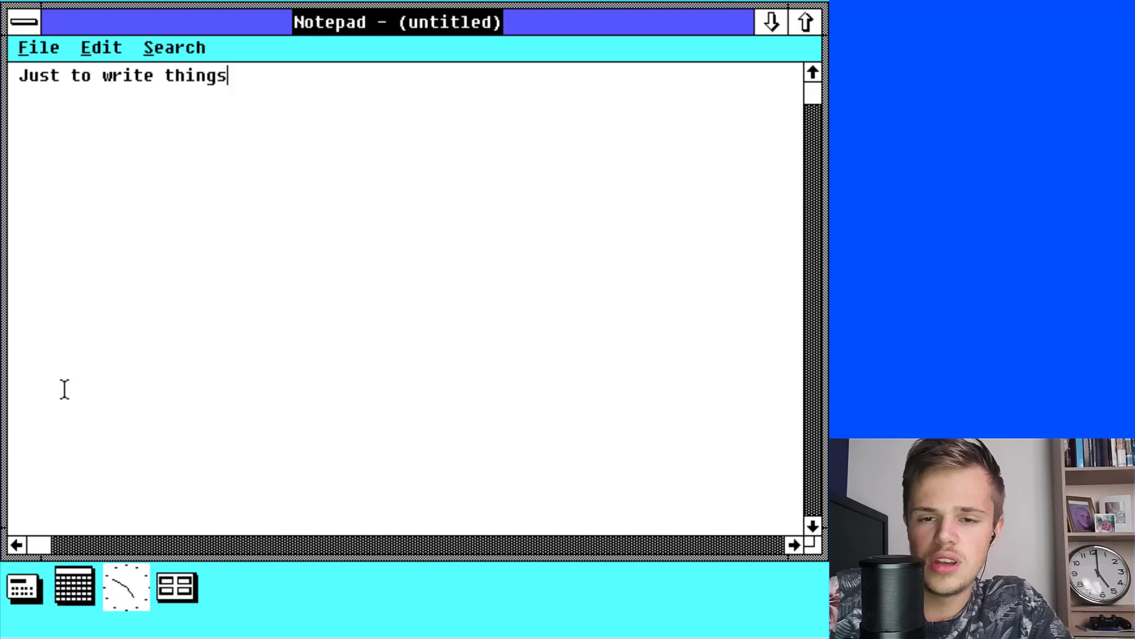
{"action": "key", "text": "alt+F9"}
{"action": "double_click", "coordinate": [95, 395]}
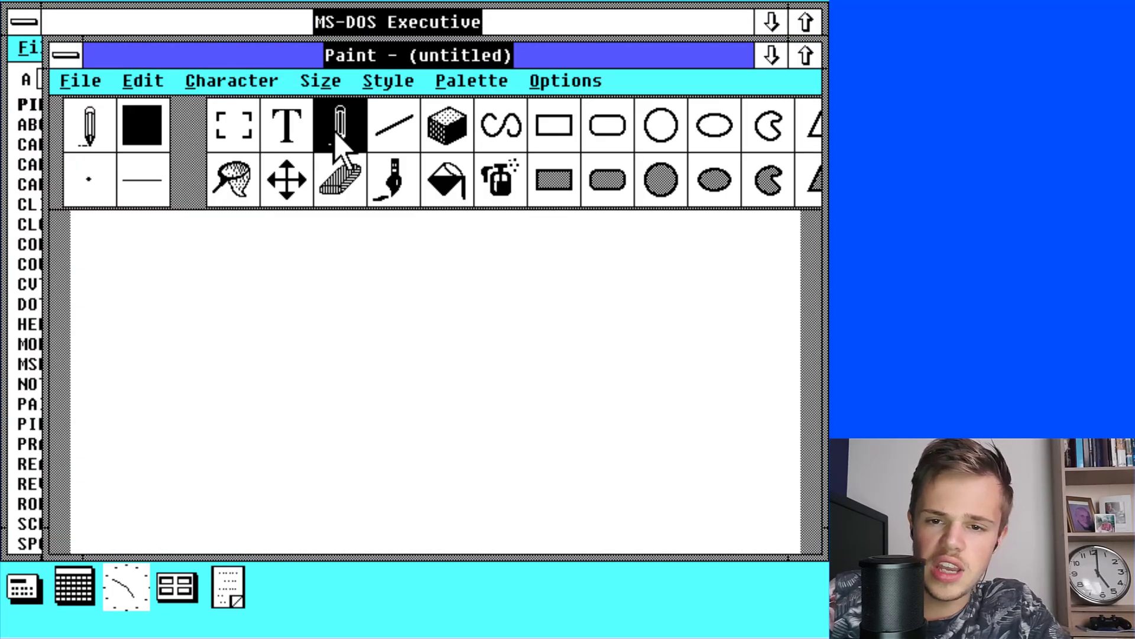
Spray scattered dots across the Paint canvas.
{"action": "left_click", "coordinate": [248, 131]}
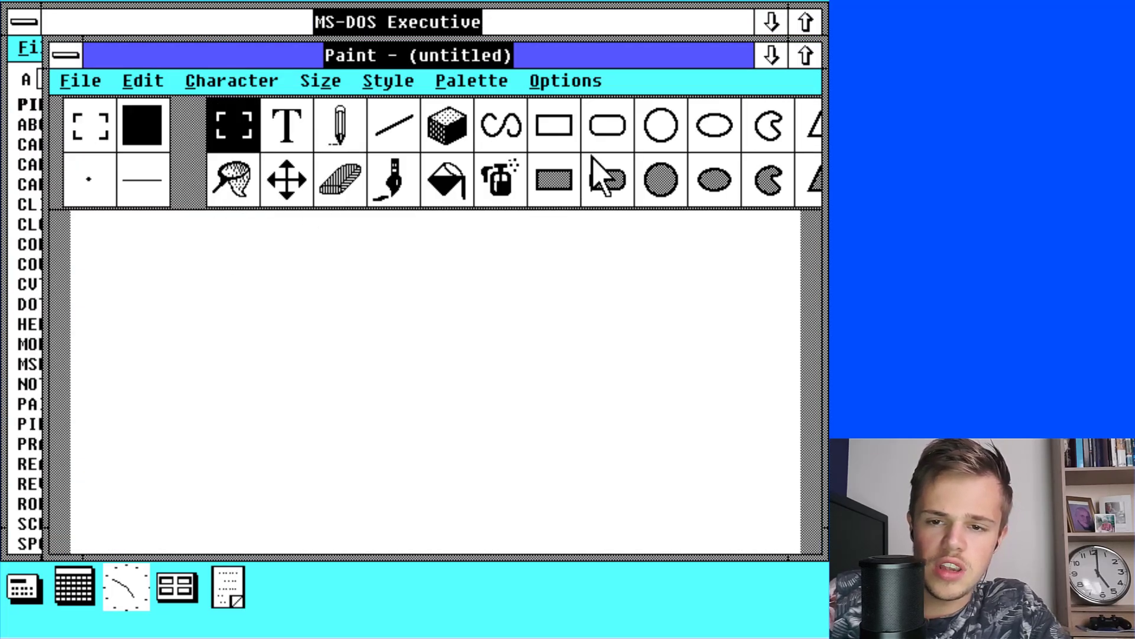
{"action": "left_click", "coordinate": [550, 130]}
{"action": "left_click", "coordinate": [497, 142]}
{"action": "left_click", "coordinate": [501, 186]}
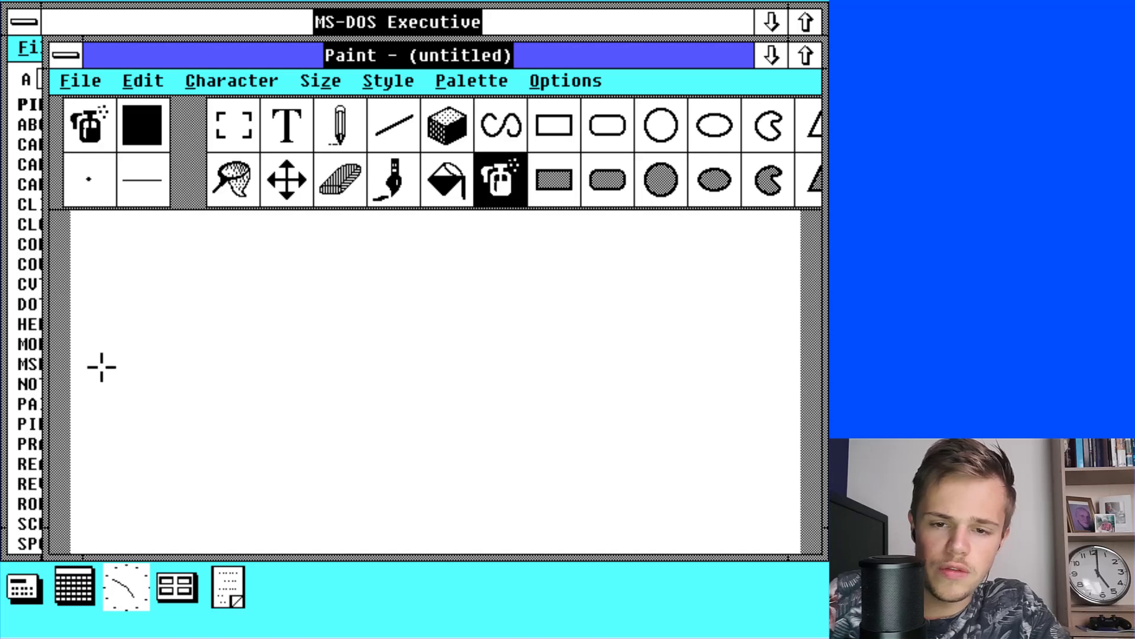
{"action": "left_click_drag", "start_coordinate": [101, 365], "coordinate": [496, 470]}
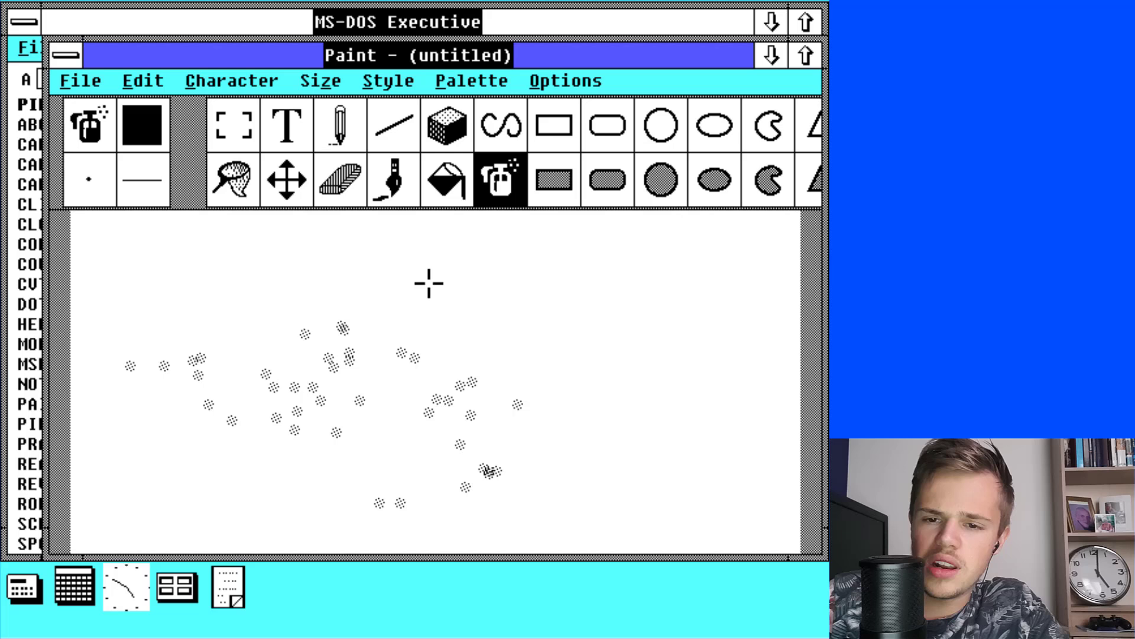
Brush a closed freehand outline and fill it solid black.
{"action": "left_click", "coordinate": [398, 192]}
{"action": "left_click_drag", "start_coordinate": [406, 283], "coordinate": [404, 303]}
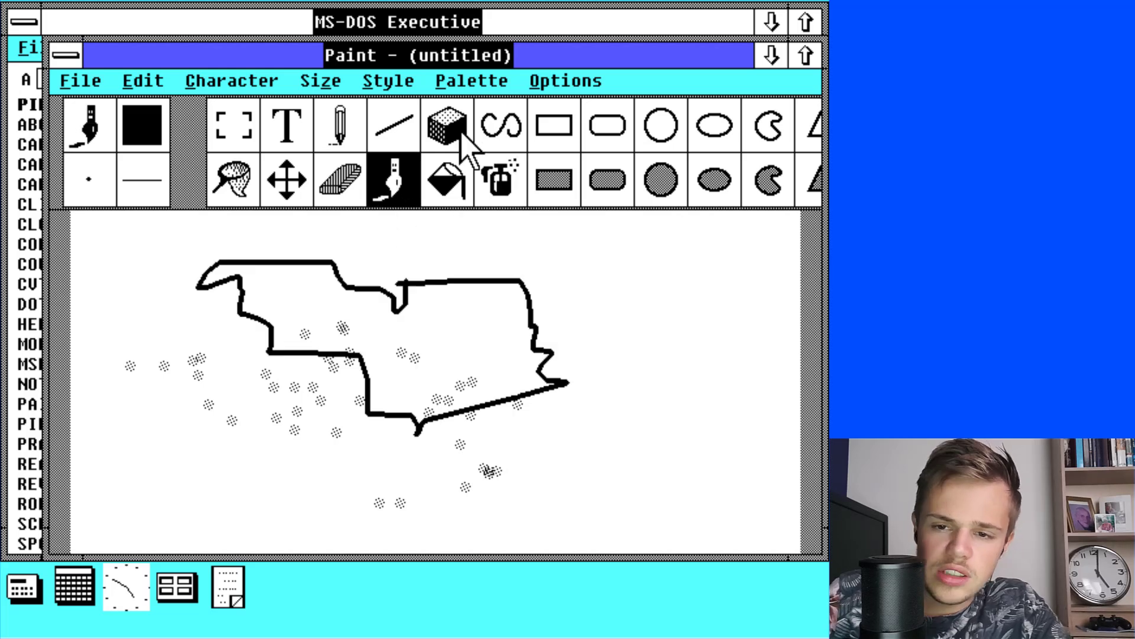
{"action": "left_click", "coordinate": [447, 180]}
{"action": "left_click", "coordinate": [424, 349]}
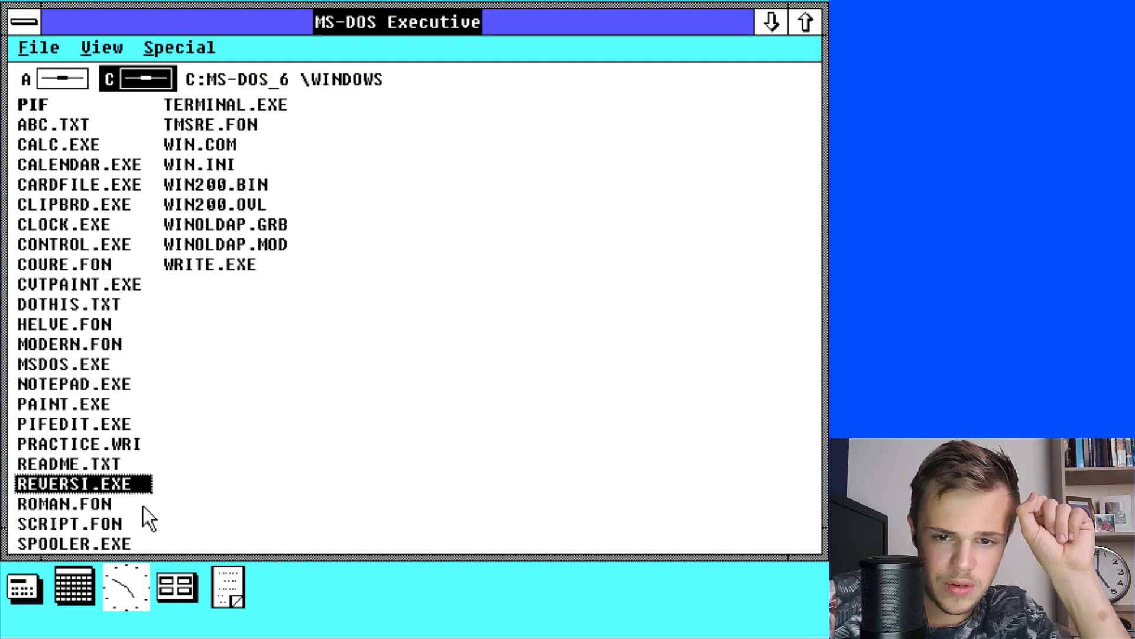
Launch Reversi and place the first red piece right of centre, dismissing invalid-move messages.
{"action": "key", "text": "Return"}
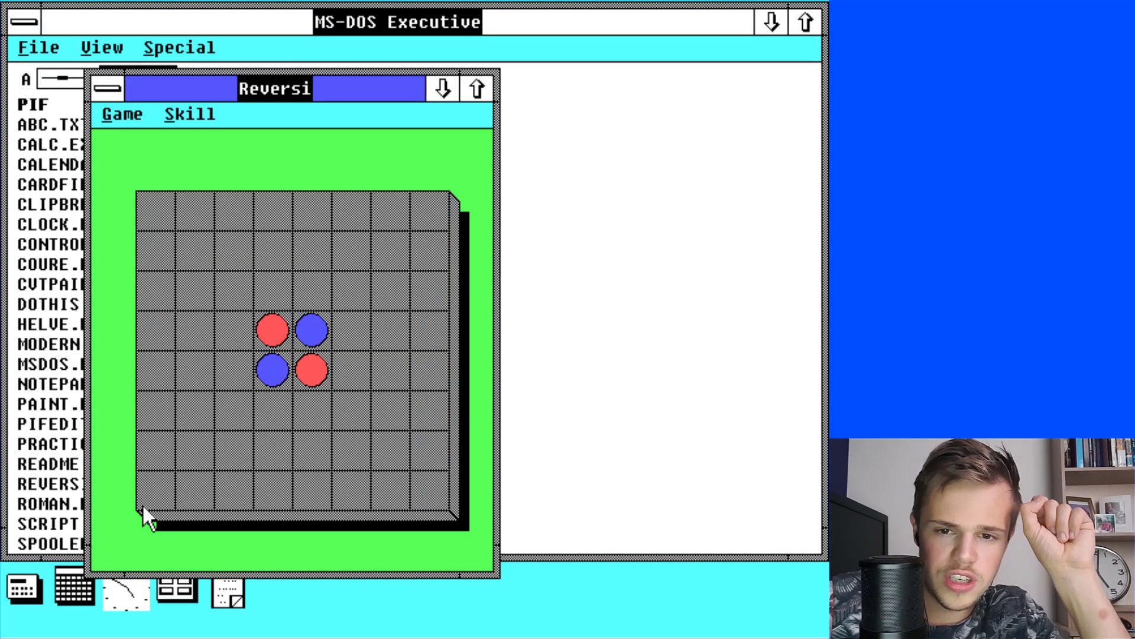
{"action": "left_click", "coordinate": [291, 367]}
{"action": "left_click", "coordinate": [408, 373]}
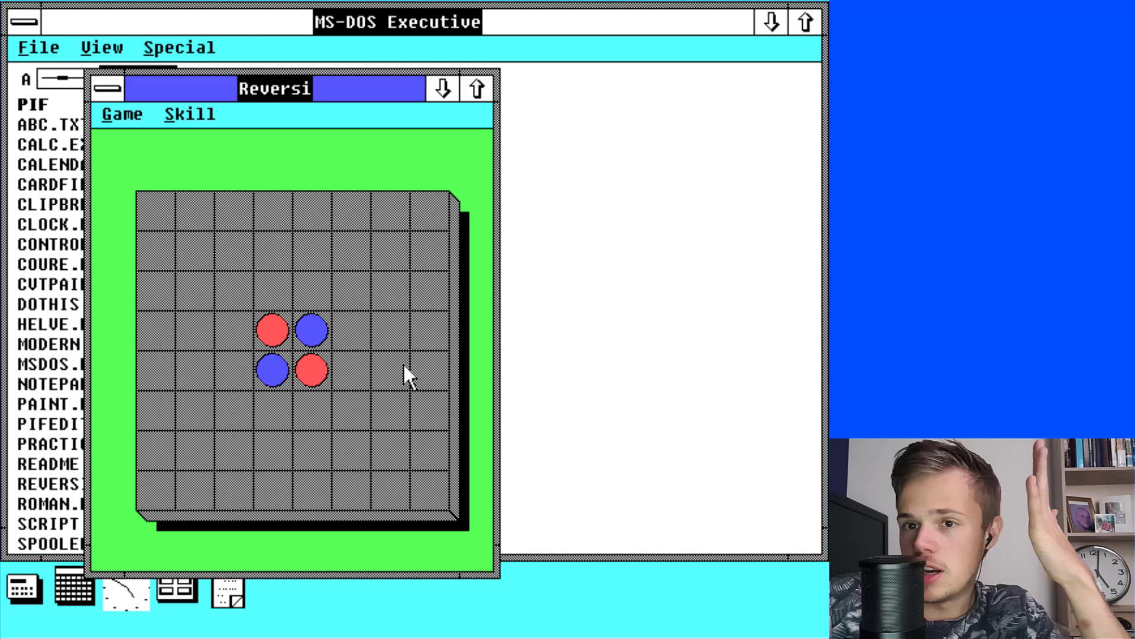
{"action": "left_click", "coordinate": [316, 319]}
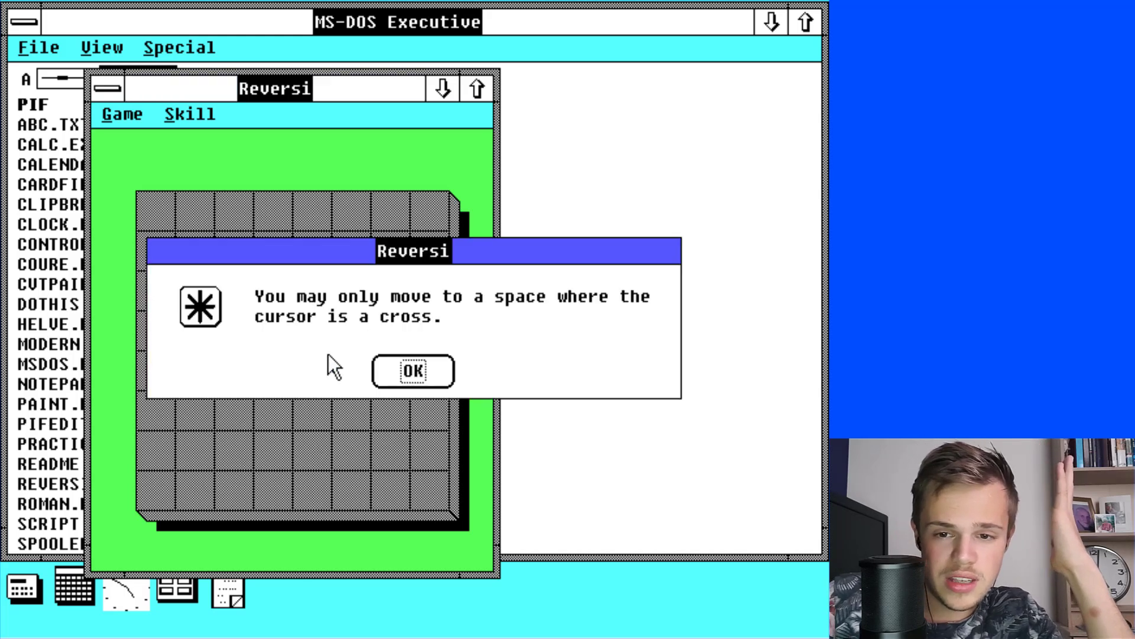
{"action": "left_click", "coordinate": [408, 370]}
{"action": "left_click", "coordinate": [350, 329]}
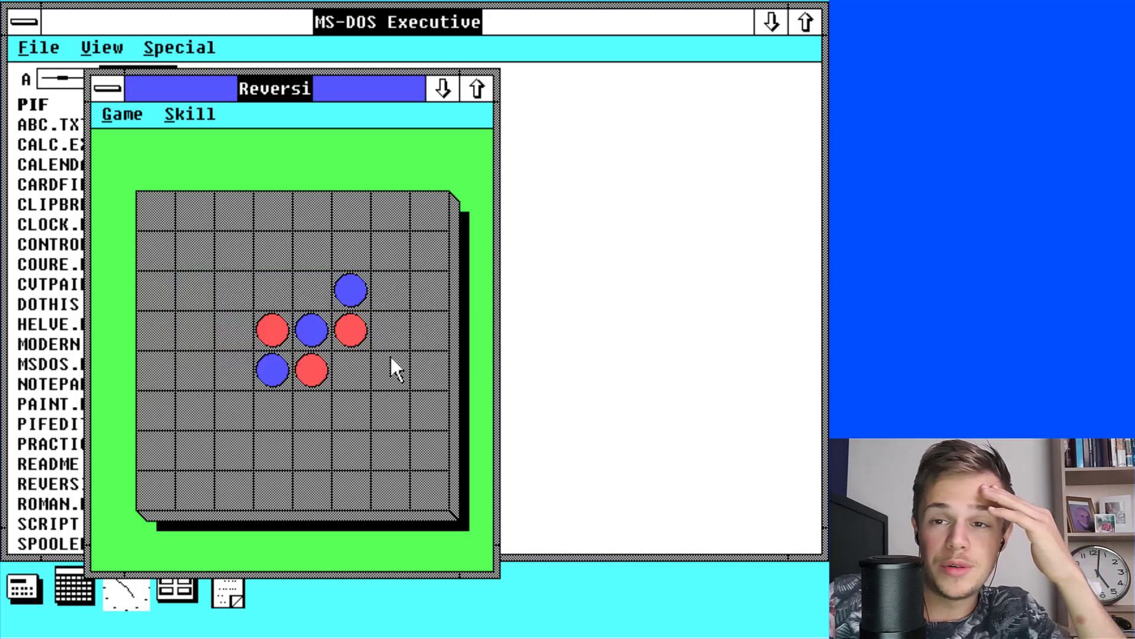
{"action": "left_click", "coordinate": [389, 353]}
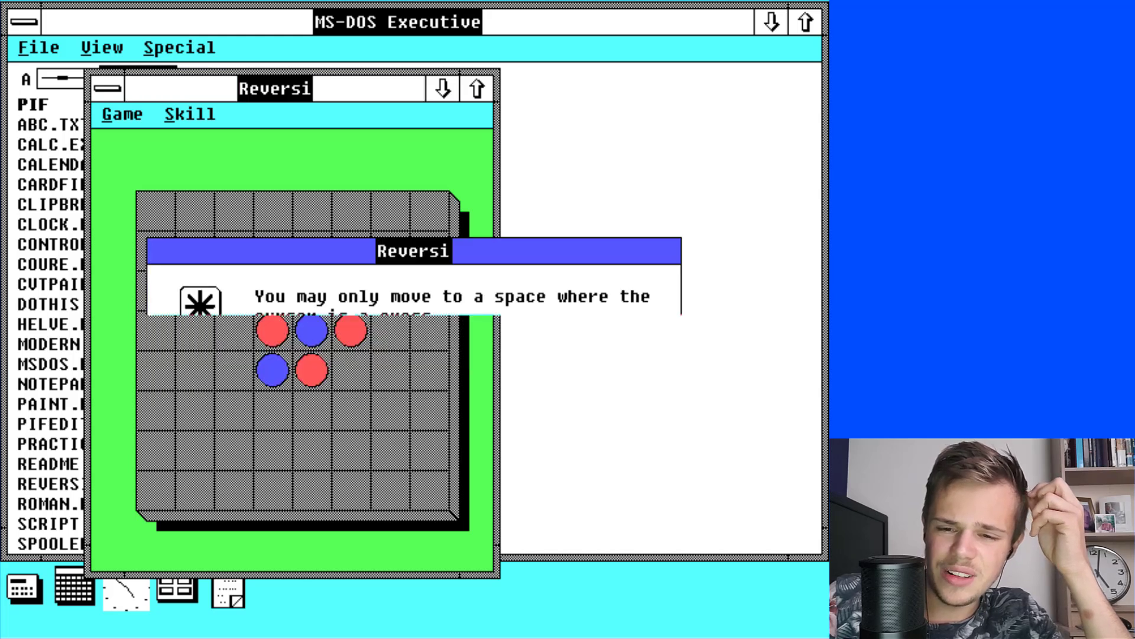
{"action": "left_click", "coordinate": [393, 321]}
{"action": "left_click", "coordinate": [418, 365]}
Place further red pieces on the lower middle row, near the top right and on the second row.
{"action": "left_click", "coordinate": [233, 368]}
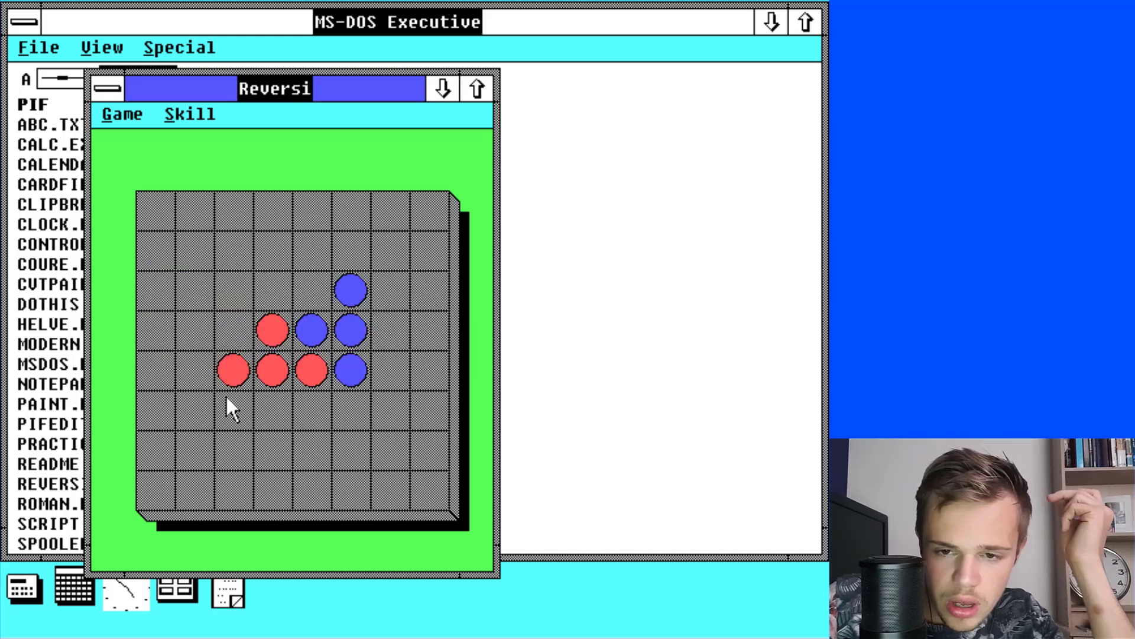
{"action": "left_click", "coordinate": [226, 395]}
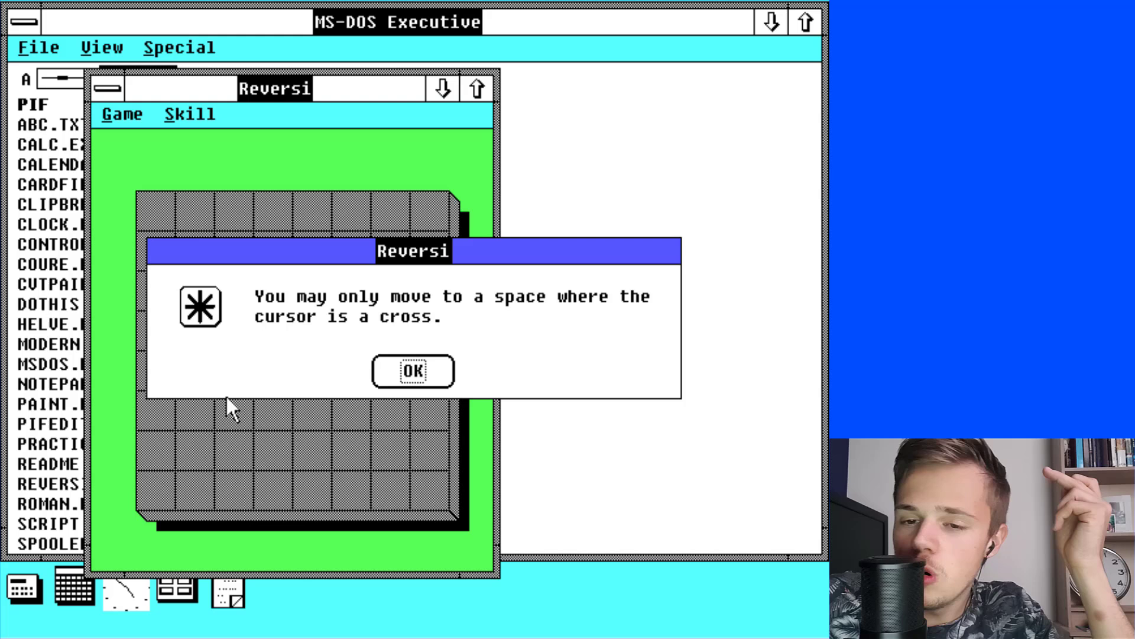
{"action": "left_click", "coordinate": [443, 361]}
{"action": "left_click", "coordinate": [383, 379]}
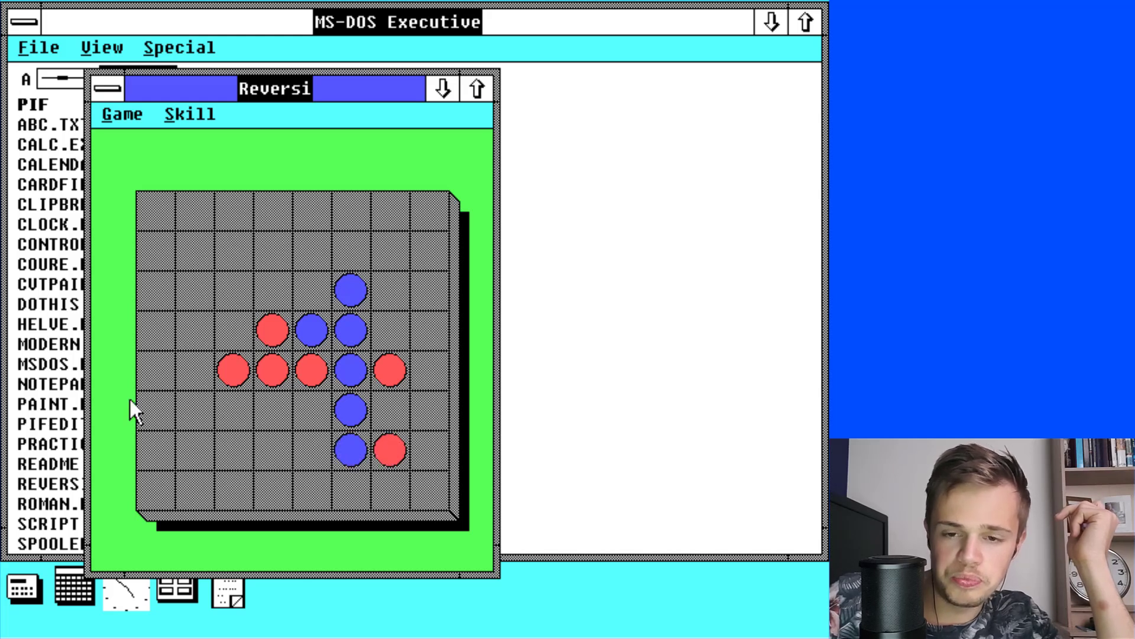
{"action": "left_click", "coordinate": [389, 322]}
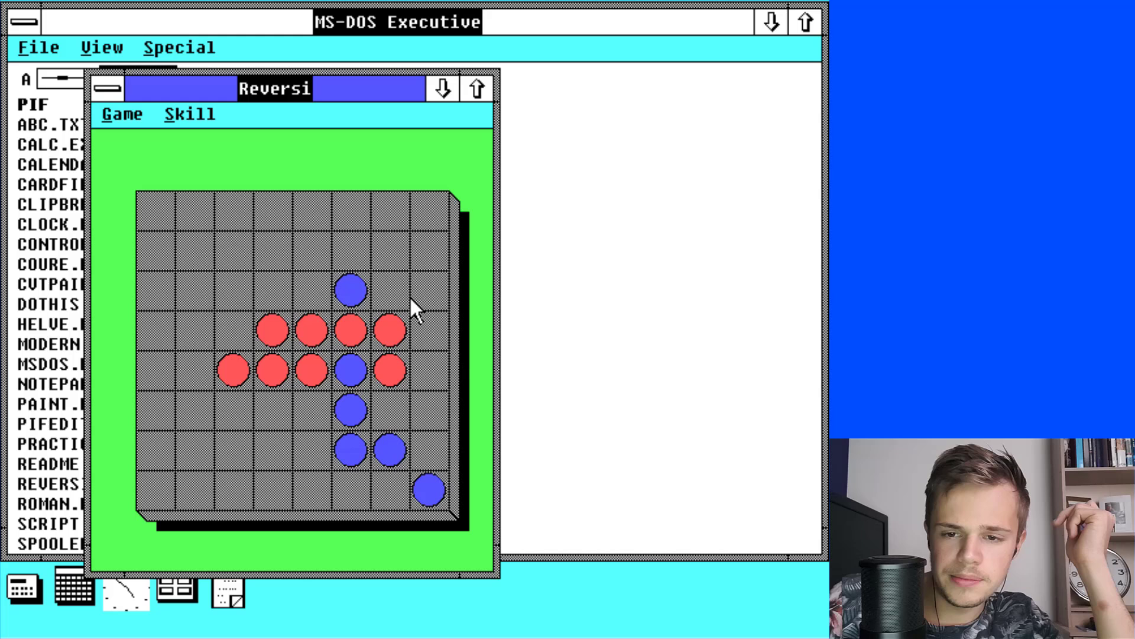
{"action": "left_click", "coordinate": [384, 240]}
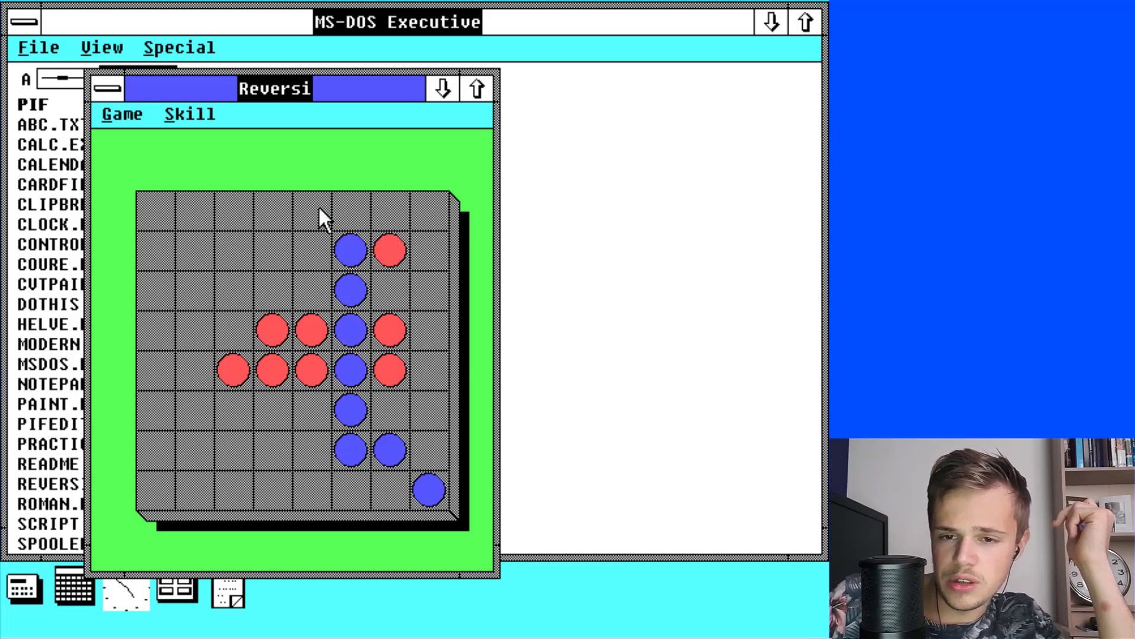
{"action": "left_click", "coordinate": [313, 267]}
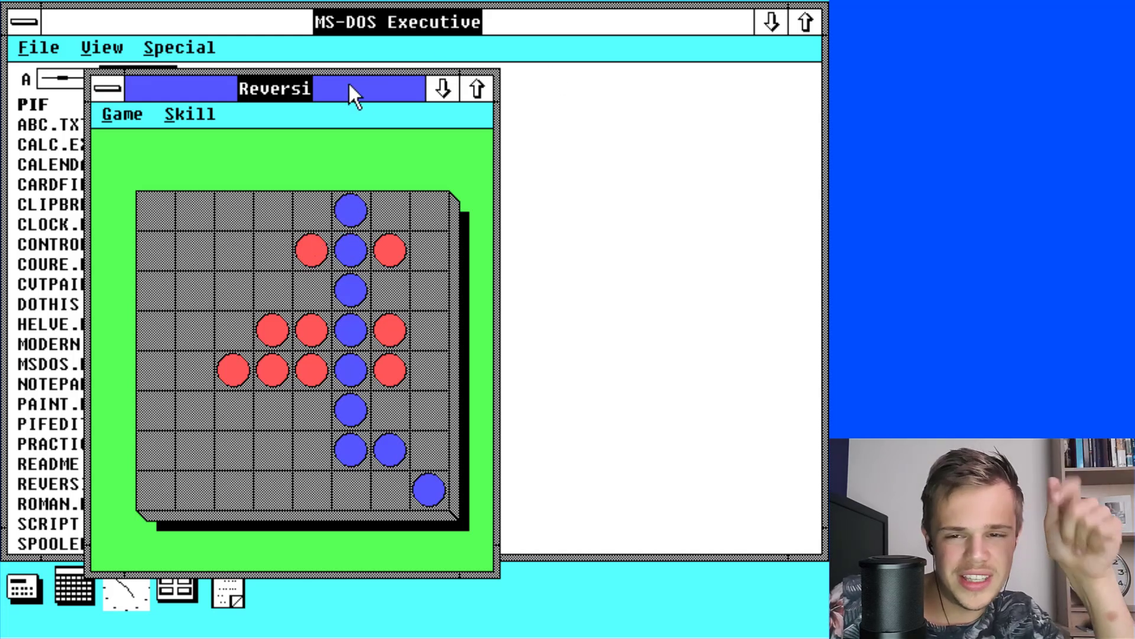
Minimize Reversi and dismiss the Spooler's 'No printers connected' message.
{"action": "left_click", "coordinate": [442, 89]}
{"action": "key", "text": "Return"}
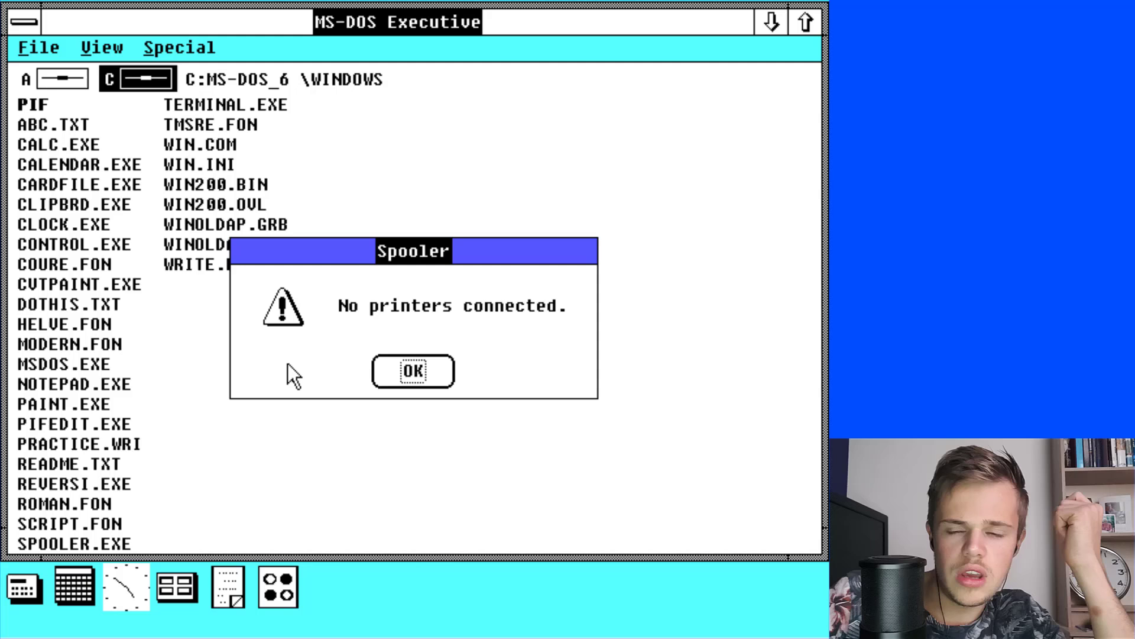
{"action": "left_click", "coordinate": [399, 362]}
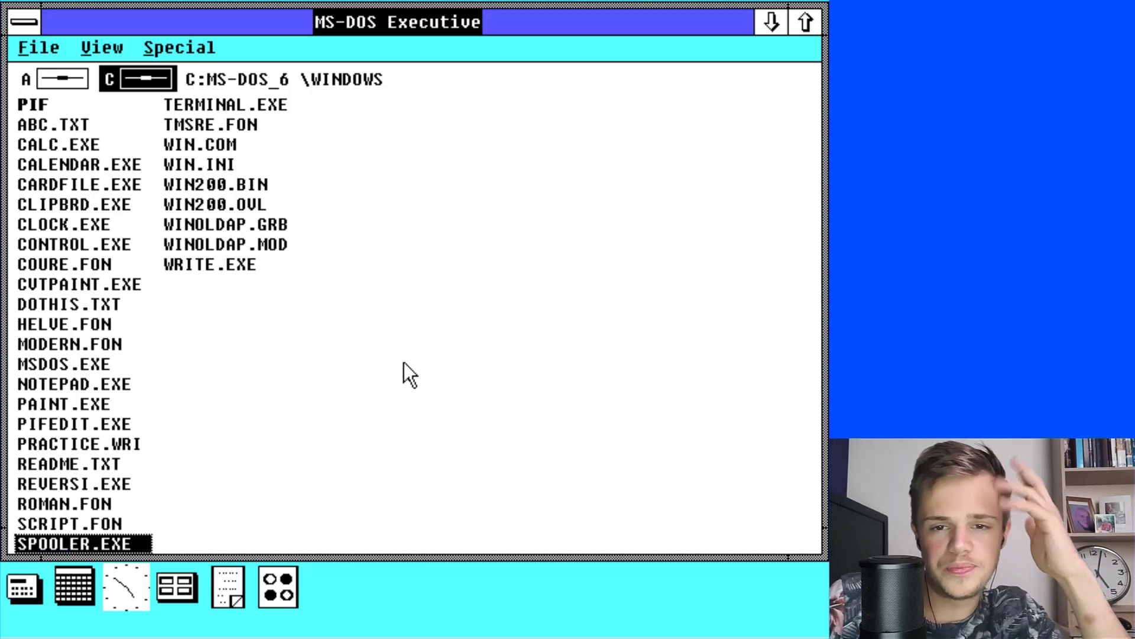
Open TERMINAL.EXE, browse its File menu, and close Terminal again.
{"action": "key", "text": "End"}
{"action": "key", "text": "Up"}
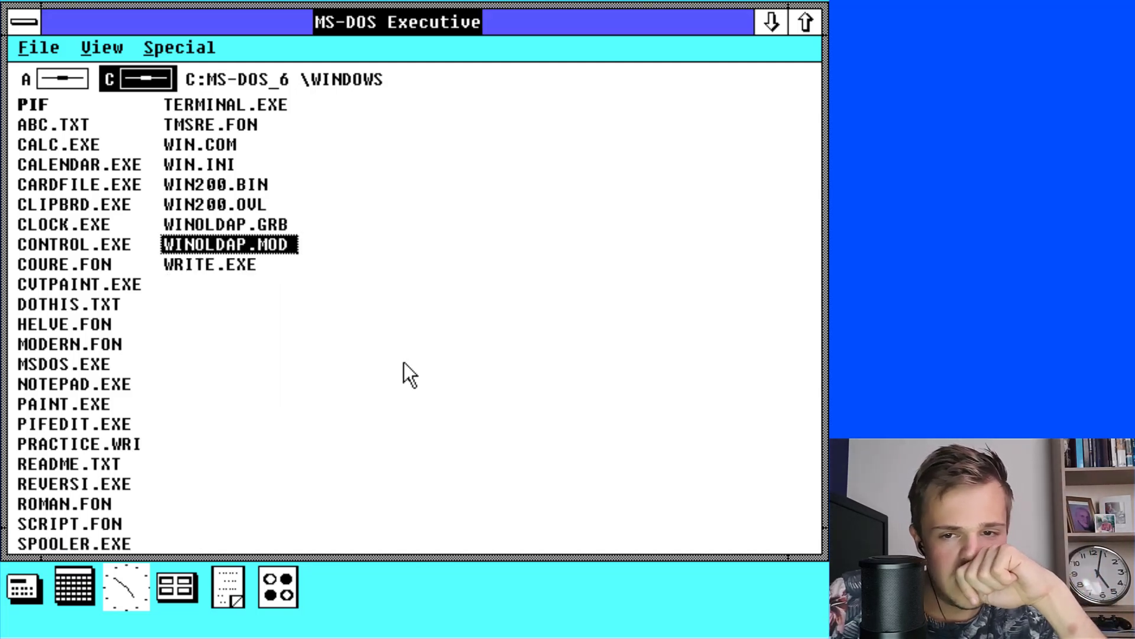
{"action": "key", "text": "Up"}
{"action": "key", "text": "Up"}
{"action": "key", "text": "Up"}
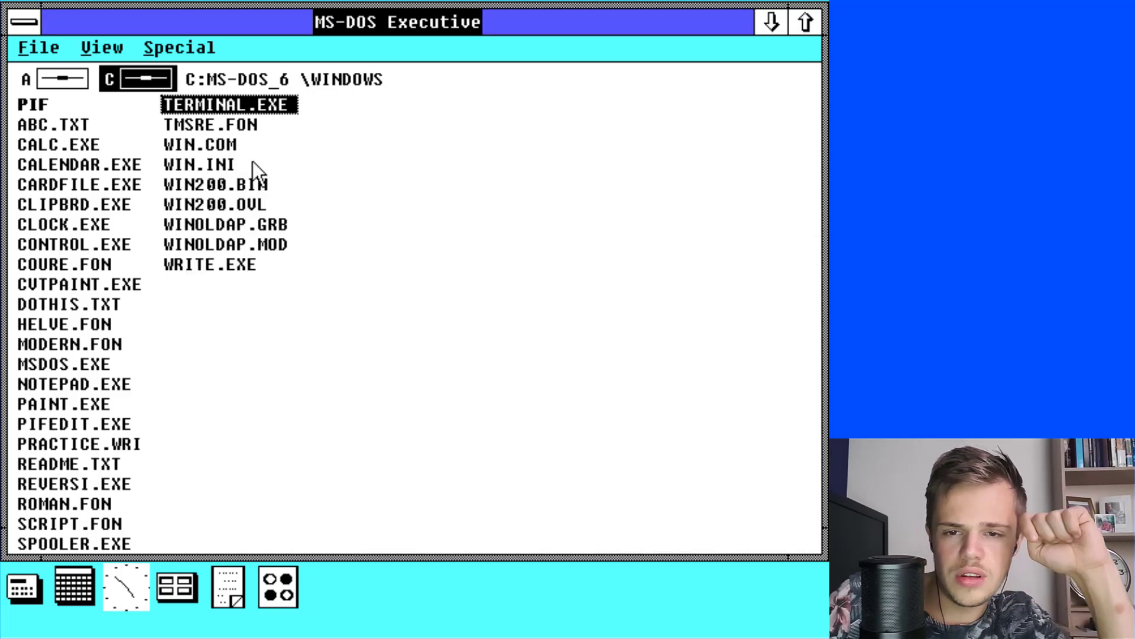
{"action": "double_click", "coordinate": [208, 104]}
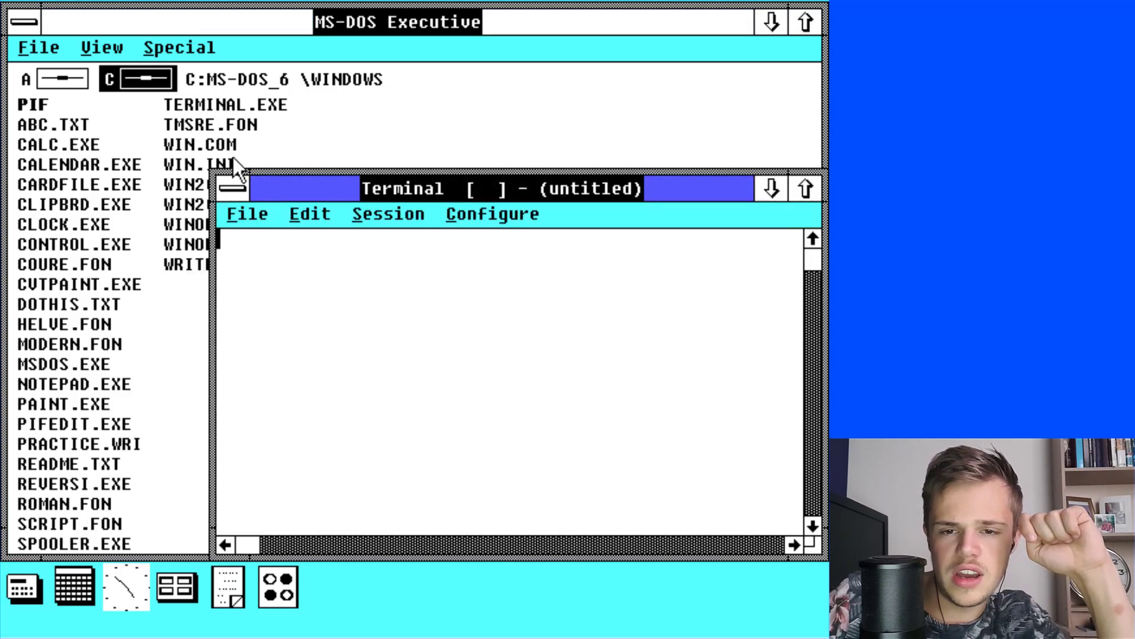
{"action": "left_click", "coordinate": [250, 212]}
{"action": "left_click", "coordinate": [250, 212]}
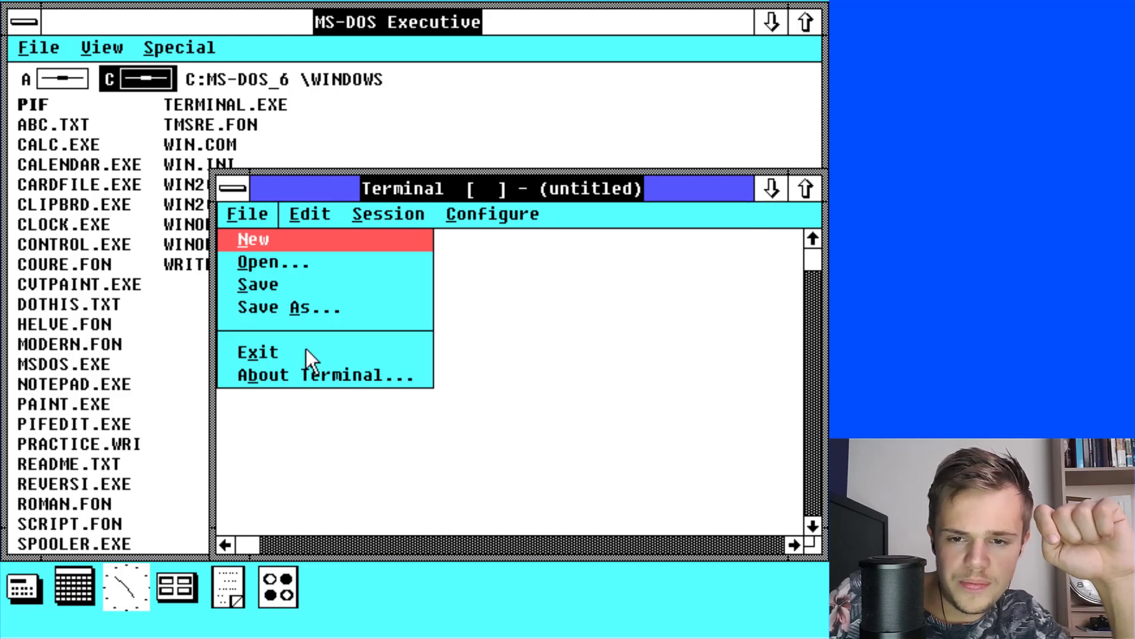
{"action": "left_click", "coordinate": [246, 187]}
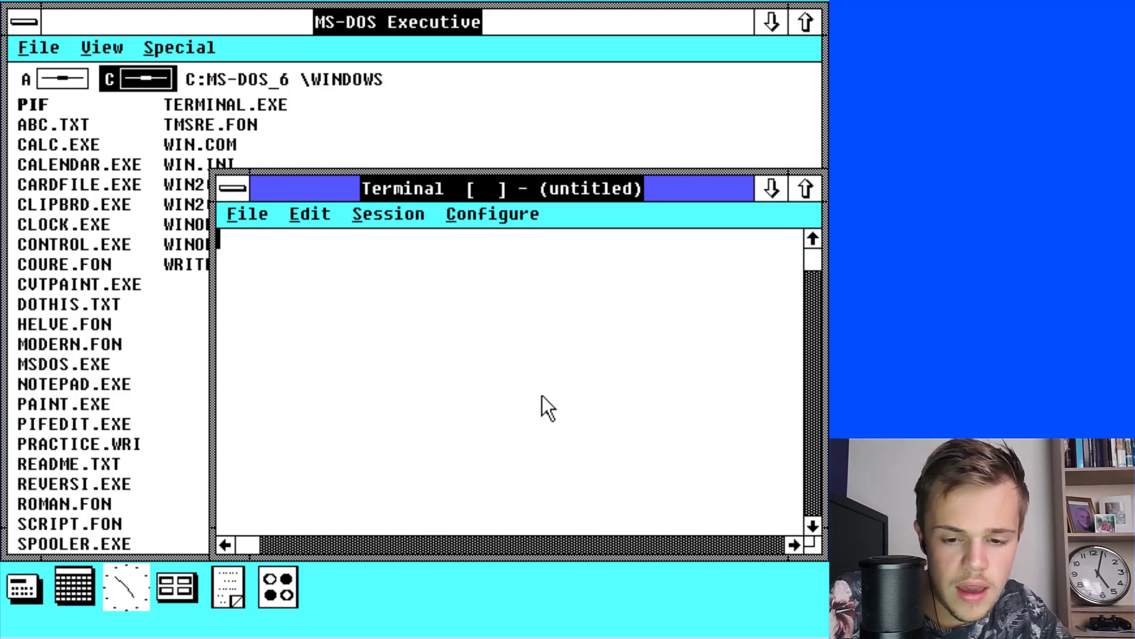
{"action": "key", "text": "alt+F4"}
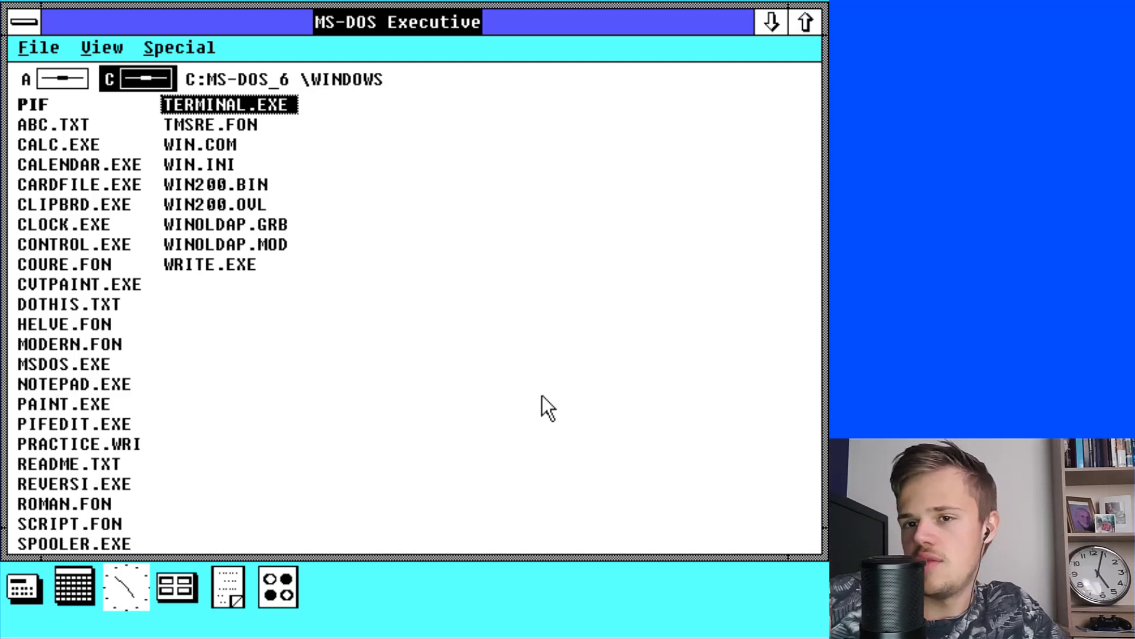
Launch WRITE.EXE, type 'Just for fun', and minimize Write to an icon.
{"action": "key", "text": "End"}
{"action": "key", "text": "Return"}
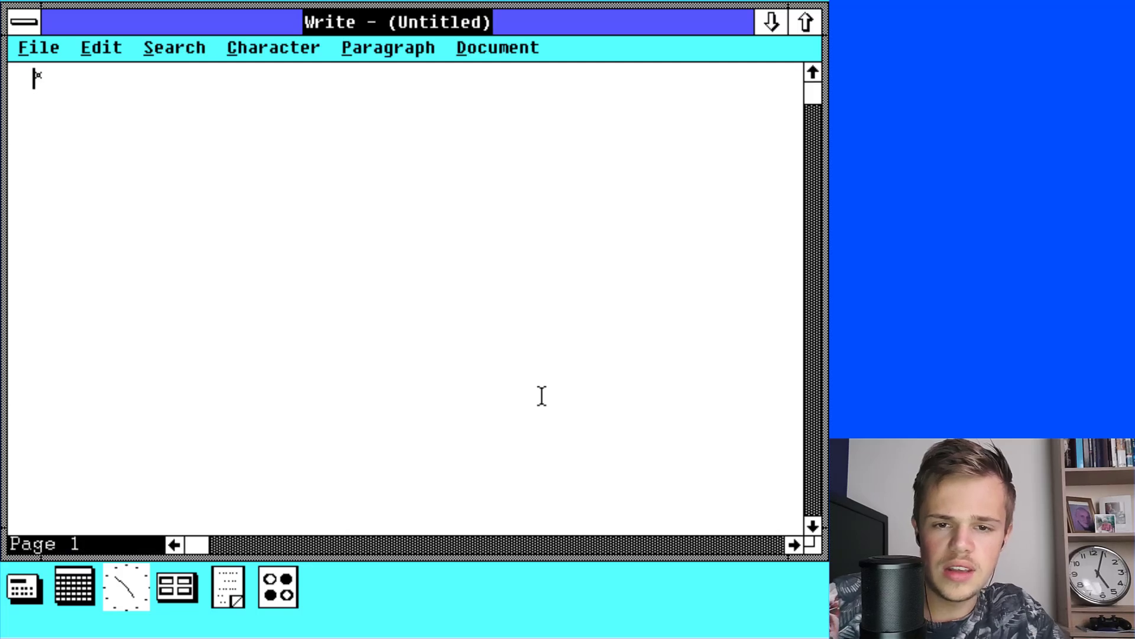
{"action": "type", "text": "jd"}
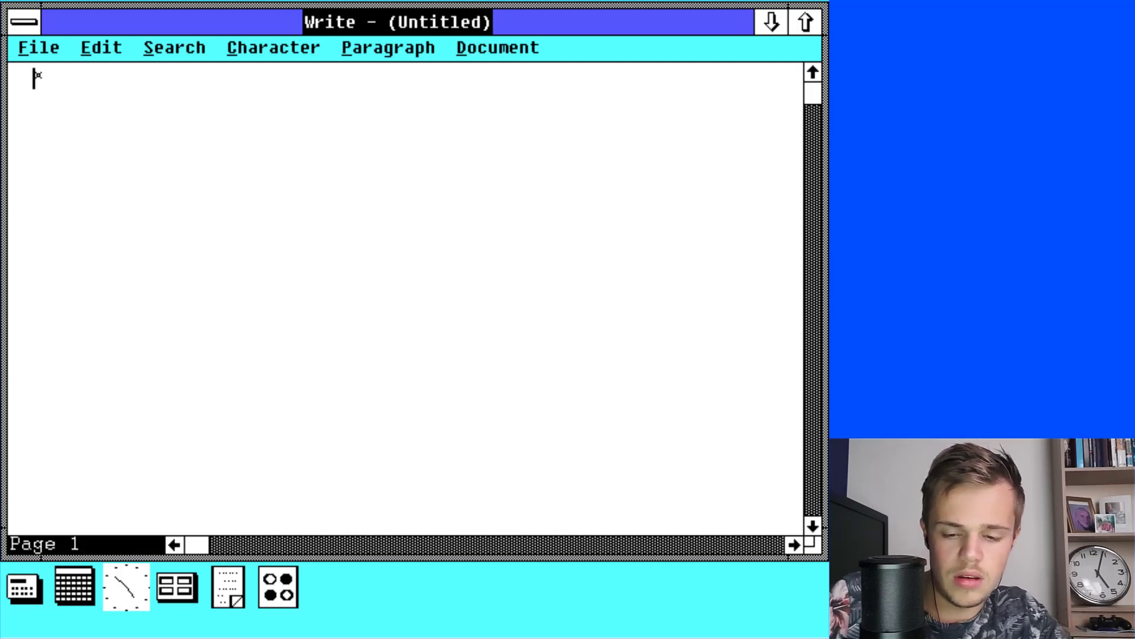
{"action": "type", "text": "Just for "}
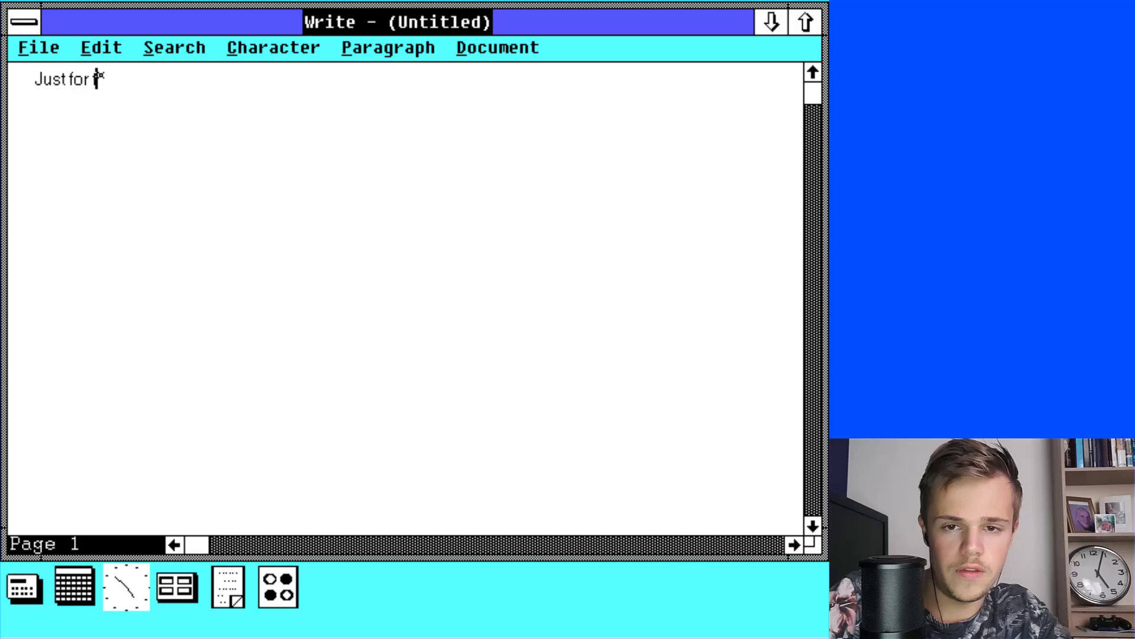
{"action": "type", "text": "fun"}
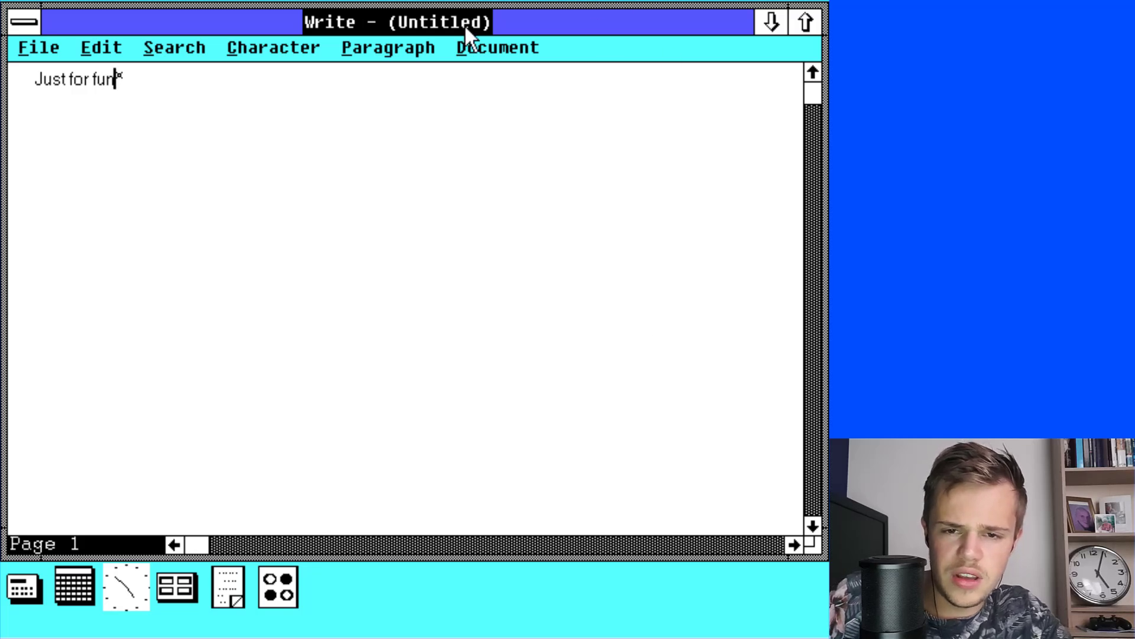
{"action": "left_click", "coordinate": [779, 24]}
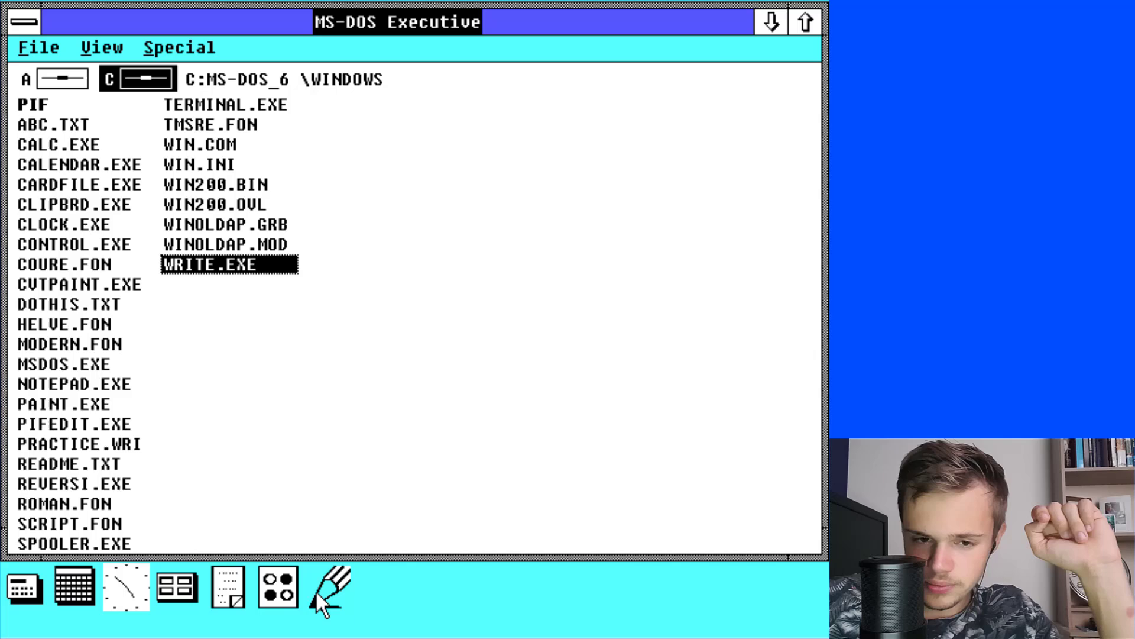
Restore the Reversi icon to a full window through its control menu.
{"action": "left_click", "coordinate": [264, 595]}
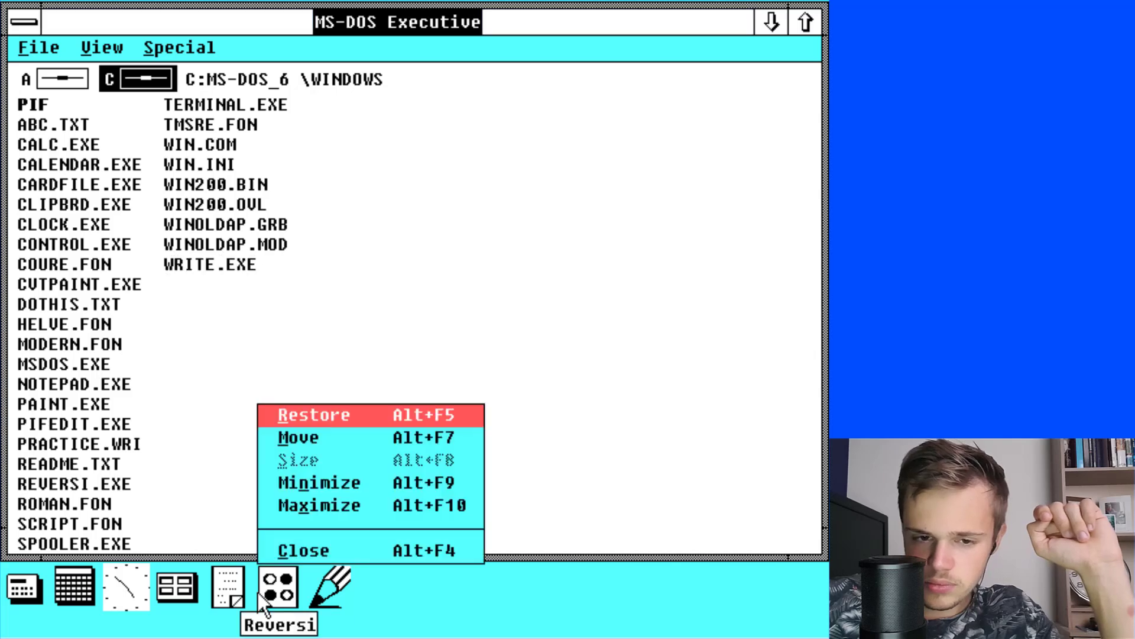
{"action": "left_click", "coordinate": [382, 417]}
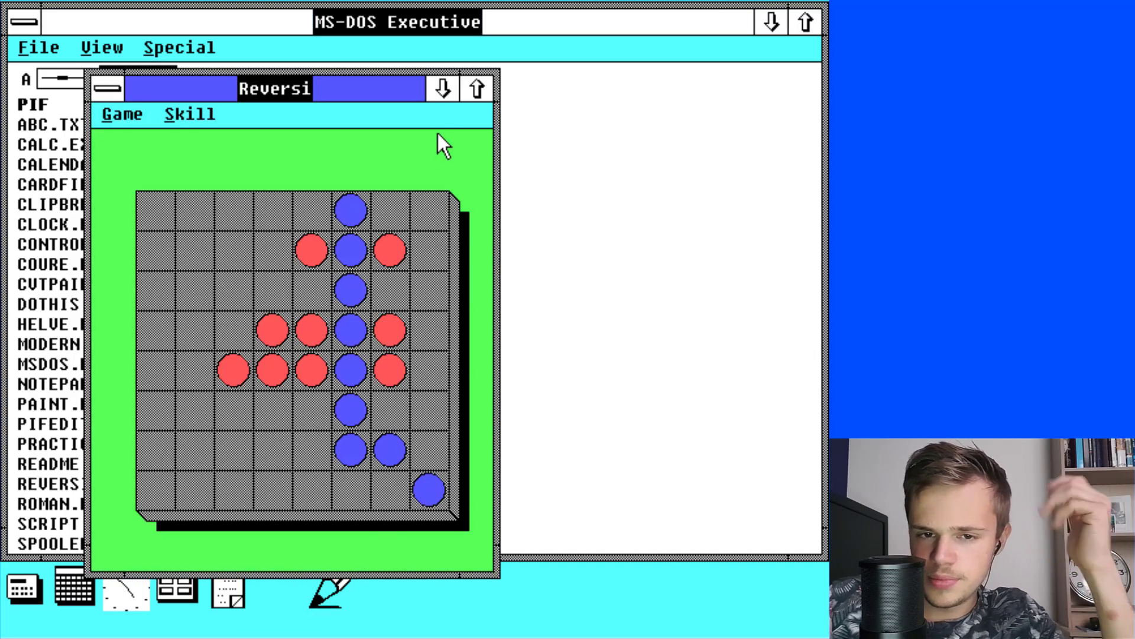
{"action": "left_click", "coordinate": [111, 95]}
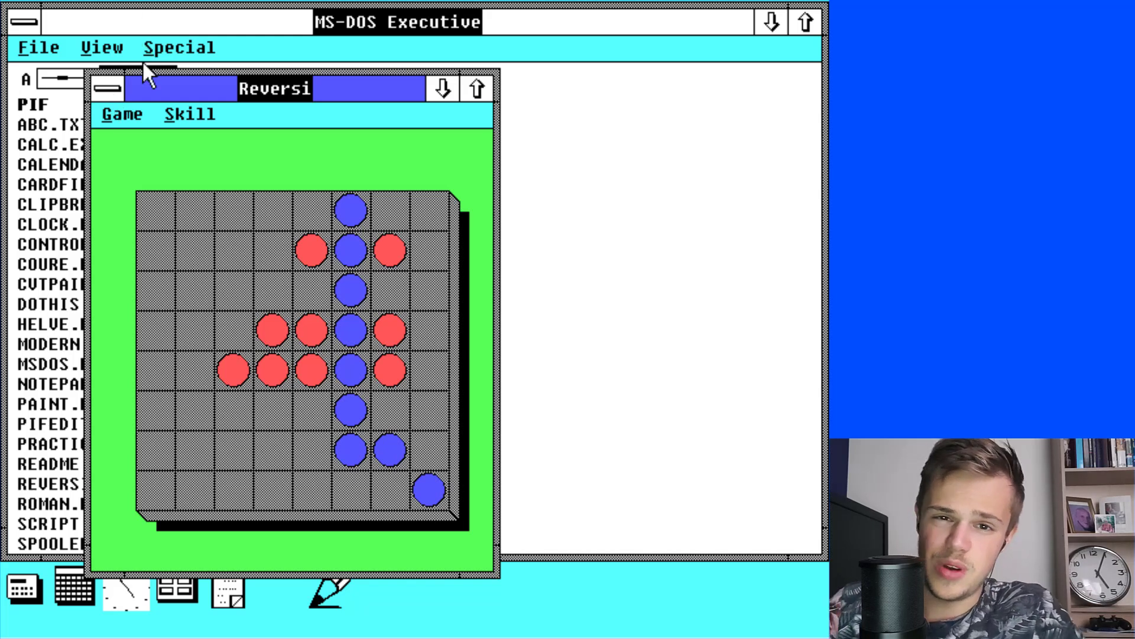
{"action": "left_click", "coordinate": [119, 86]}
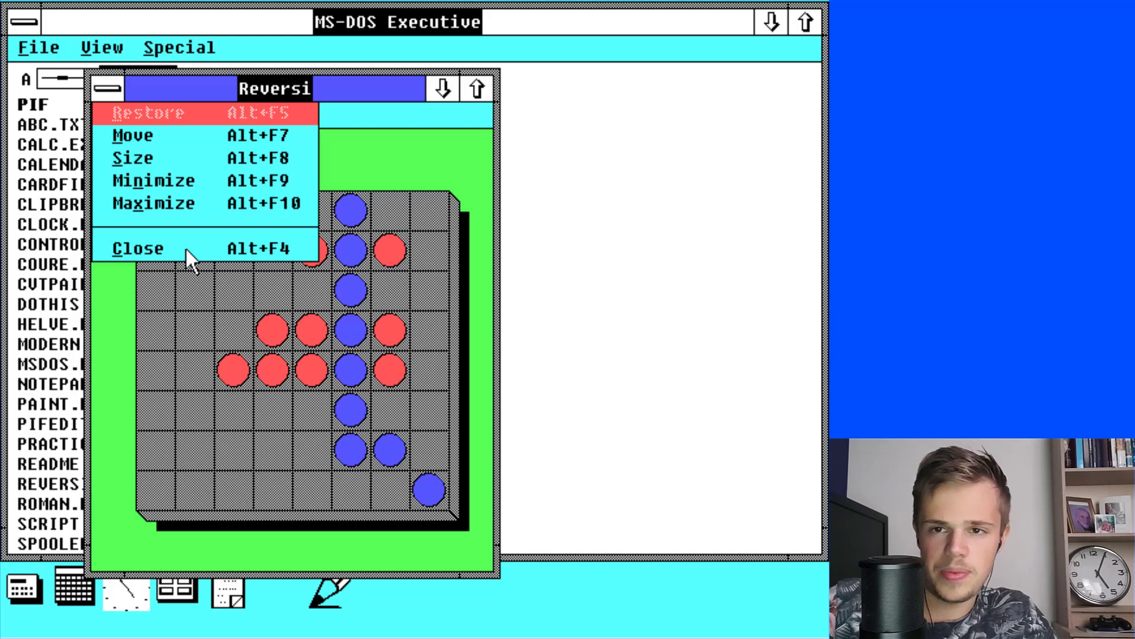
Close Reversi, then step the file selection through CALC.EXE and CALENDAR.EXE to CARDFILE.EXE.
{"action": "left_click", "coordinate": [186, 249]}
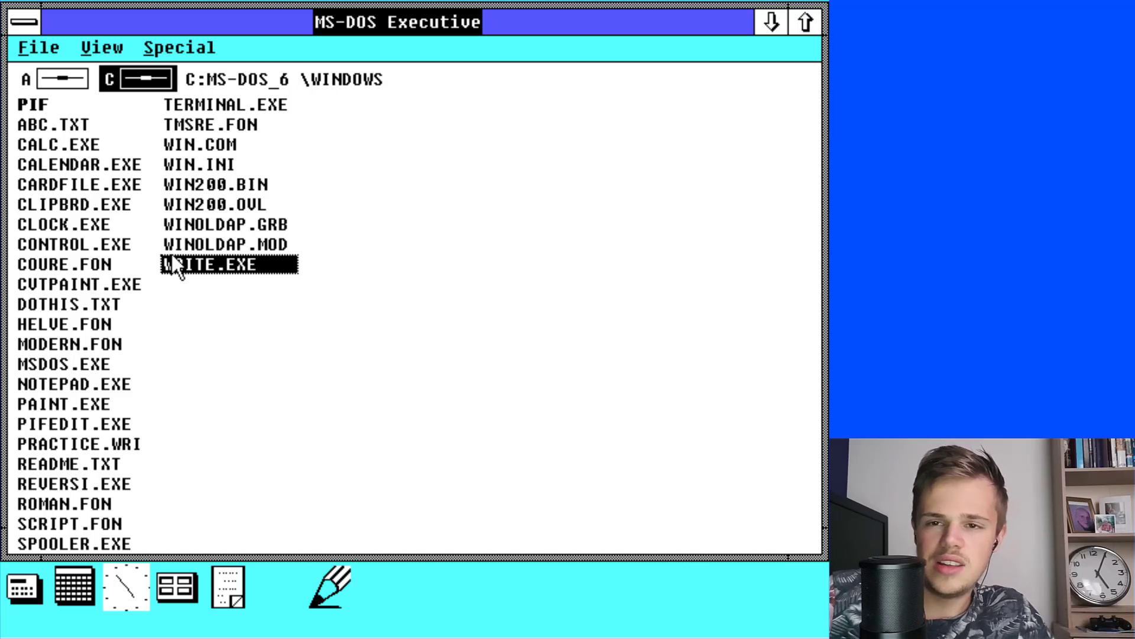
{"action": "key", "text": "Up"}
{"action": "key", "text": "Up"}
{"action": "key", "text": "Up"}
{"action": "key", "text": "Up"}
{"action": "key", "text": "Up"}
{"action": "key", "text": "Left"}
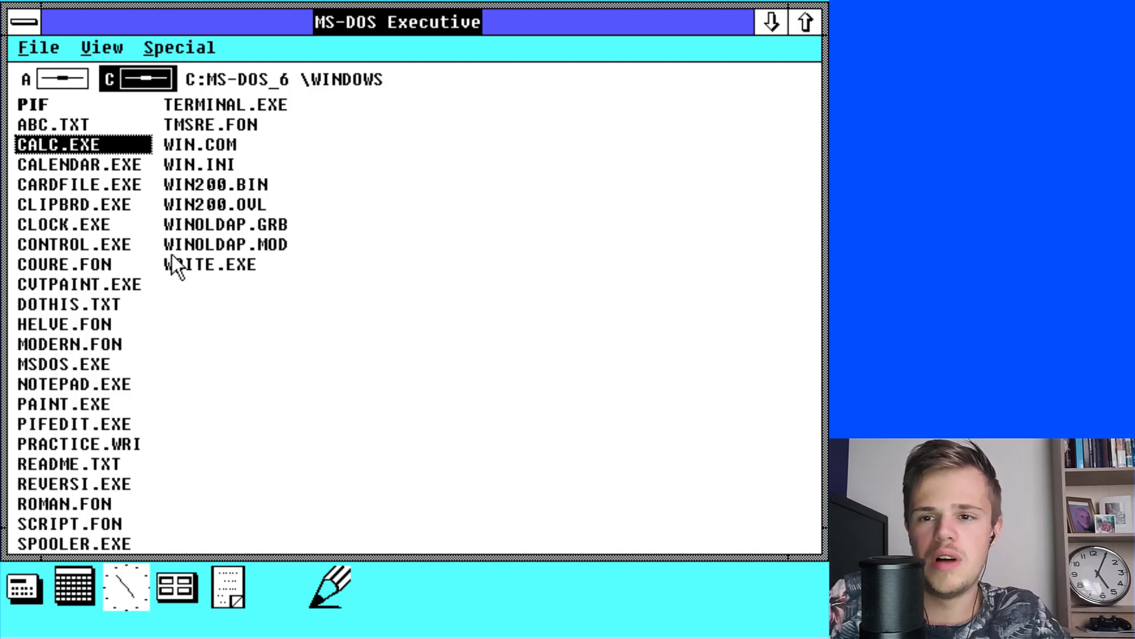
{"action": "key", "text": "Down"}
{"action": "key", "text": "Down"}
{"action": "key", "text": "Up"}
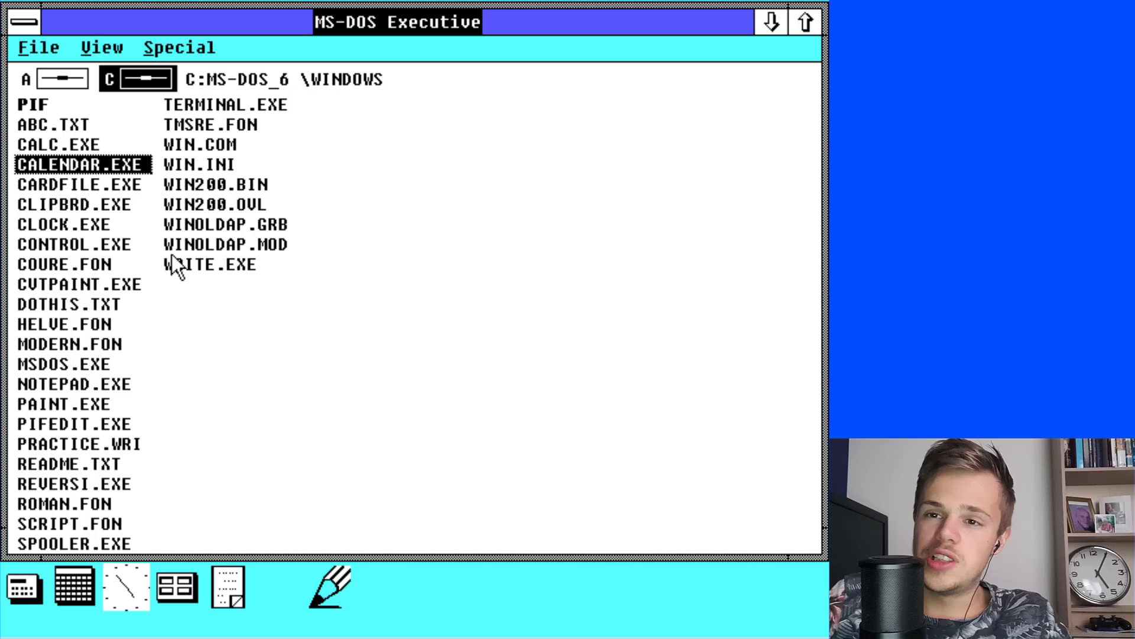
{"action": "key", "text": "Down"}
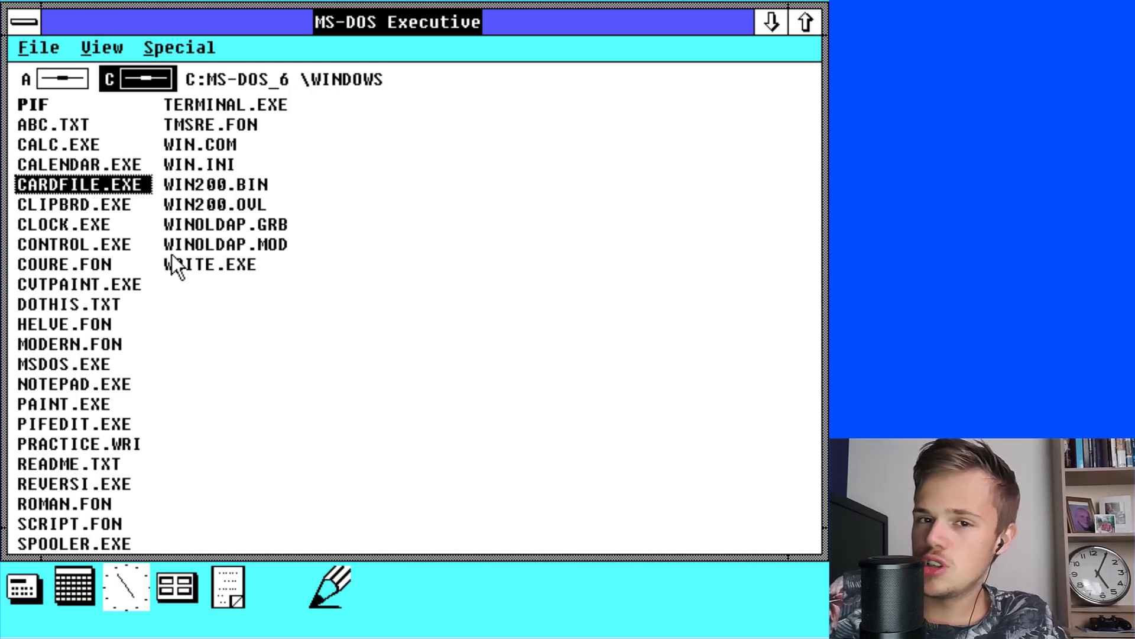